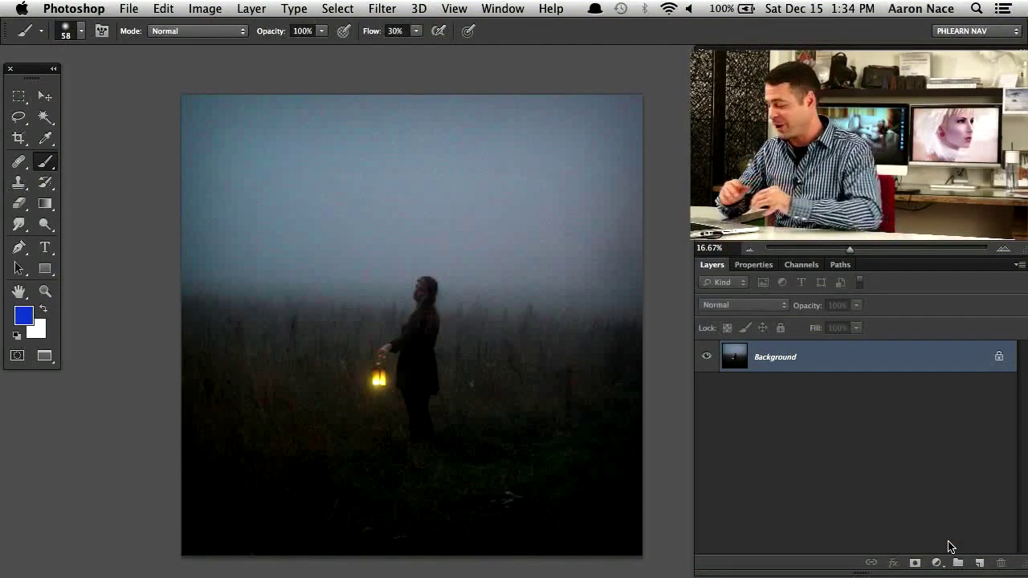
Zoom and pan around the girl and lantern at 100% to inspect the photo's noise
key(super+equal)
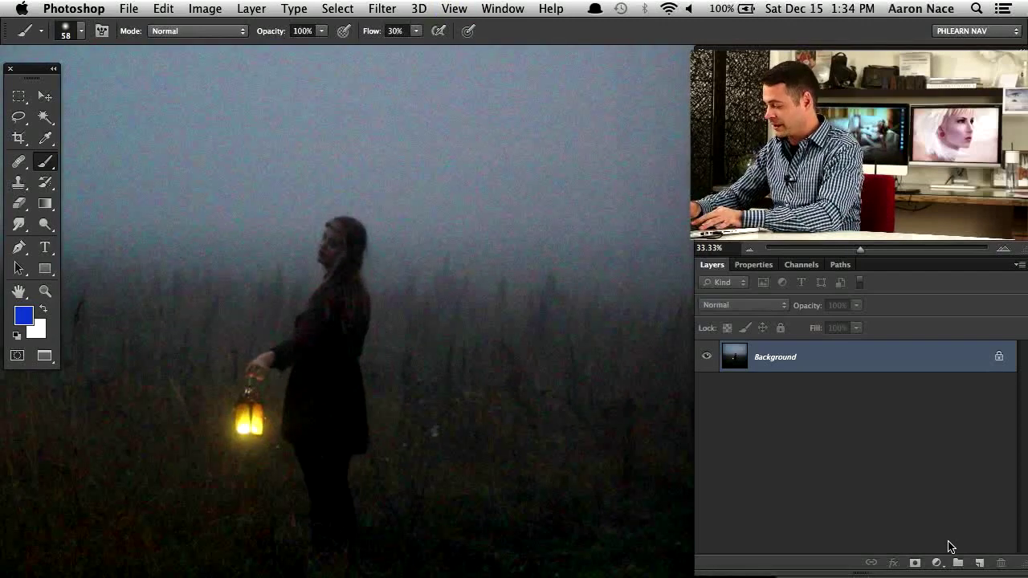
key(super+equal)
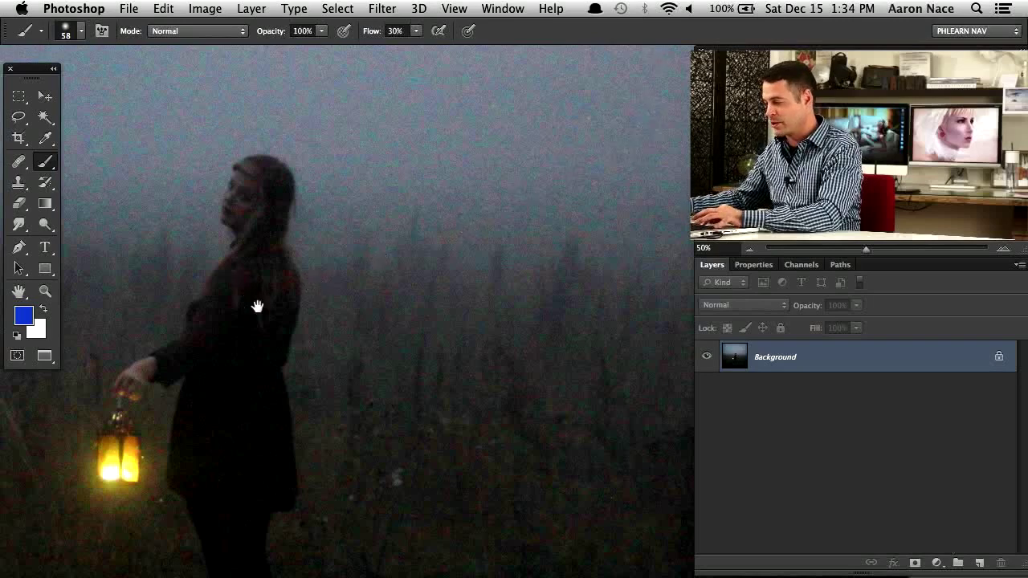
drag(257, 302, 412, 308)
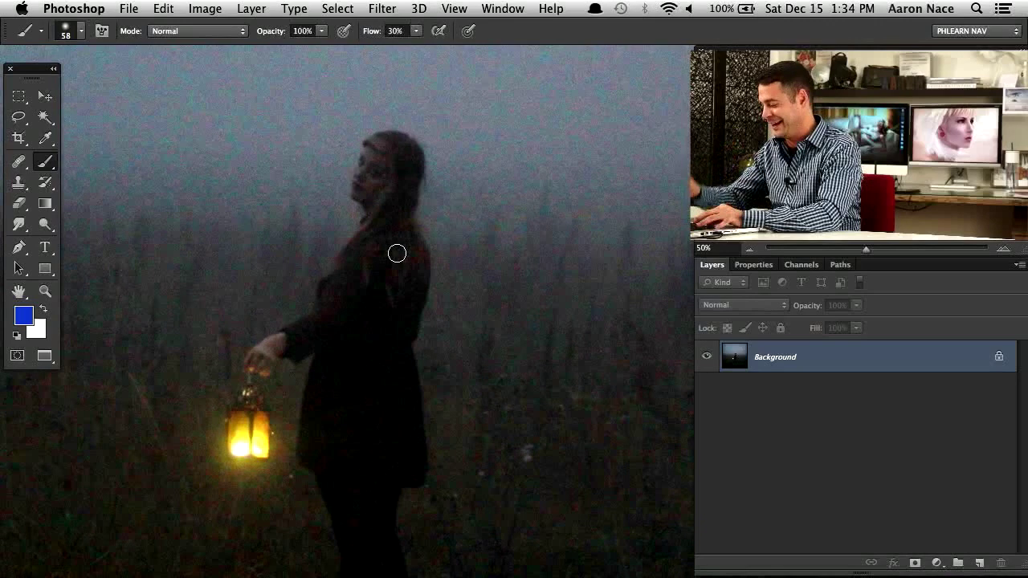
key(super+minus)
key(super+minus)
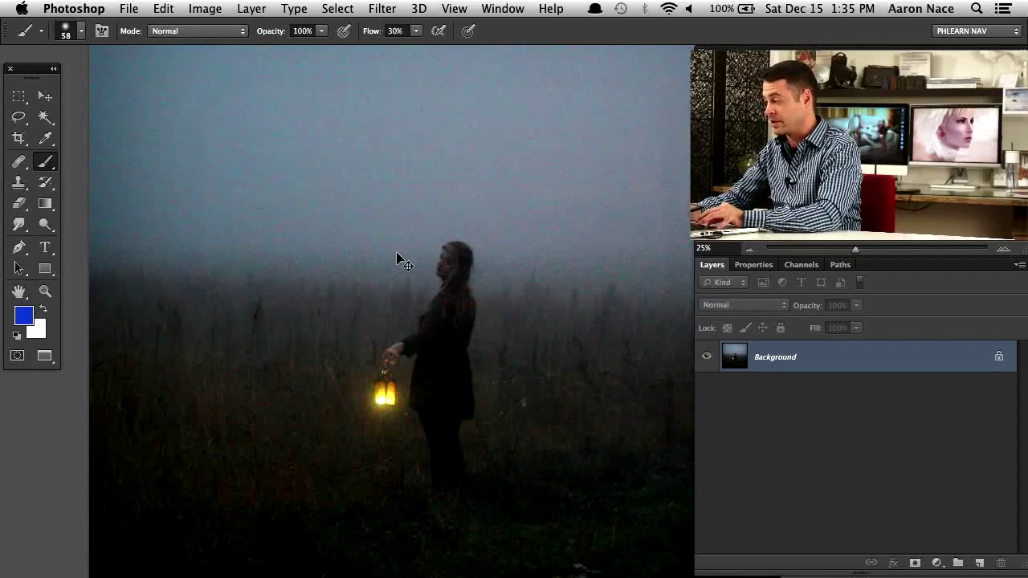
key(super+equal)
key(super+equal)
key(super+equal)
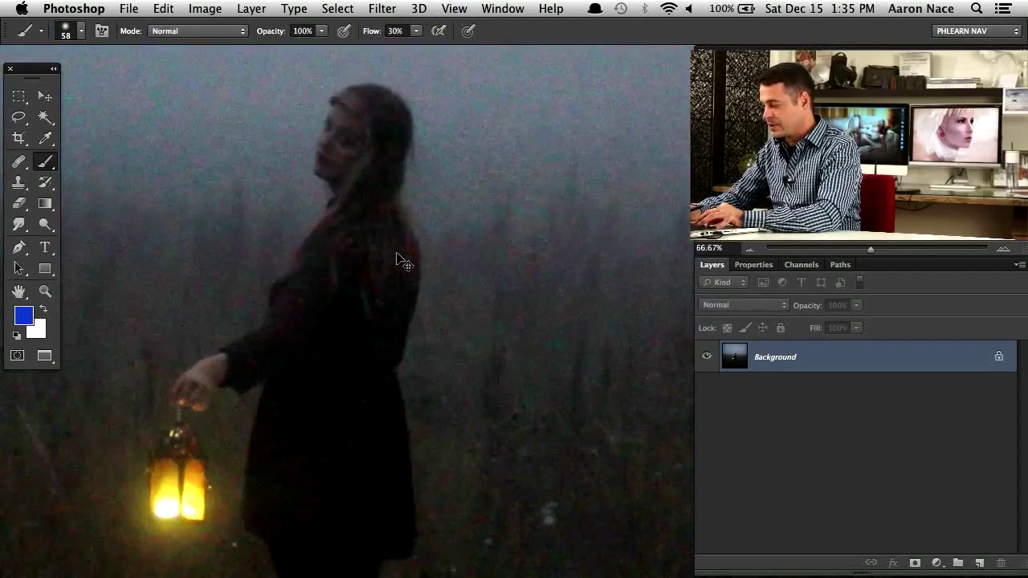
key(super+equal)
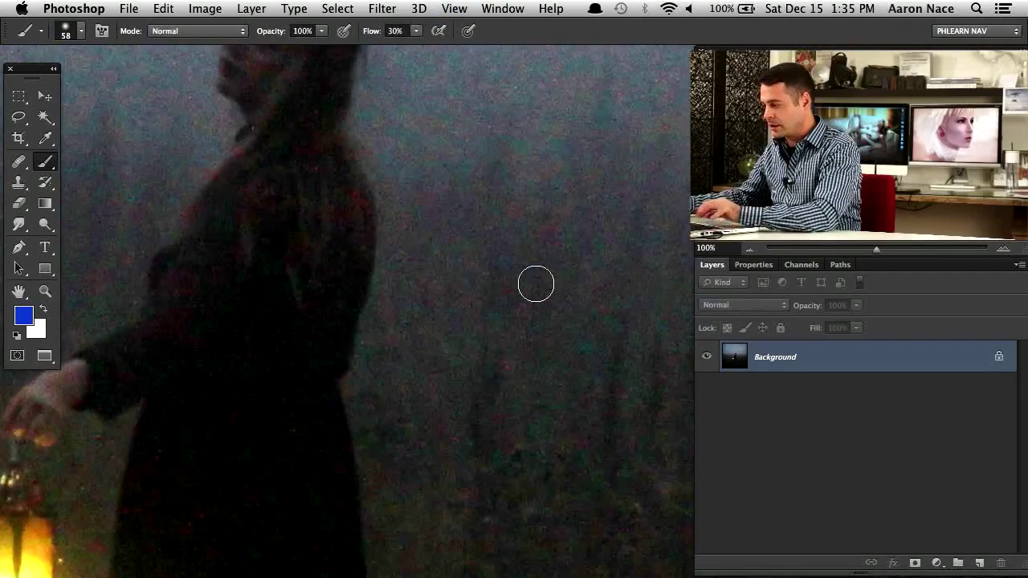
drag(481, 245, 493, 407)
drag(338, 388, 498, 376)
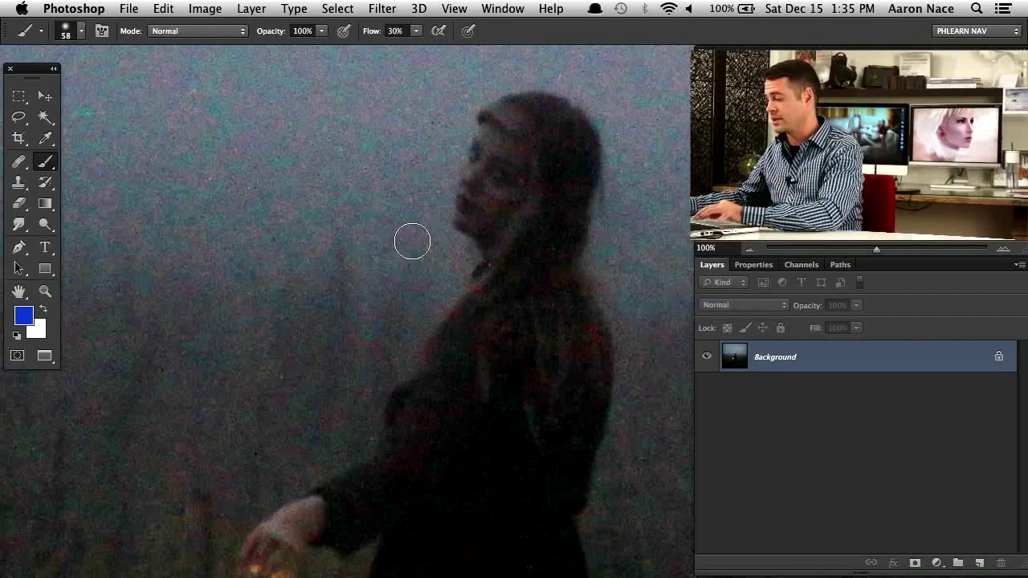
mouse_move(498, 319)
mouse_down()
mouse_move(463, 209)
mouse_move(447, 286)
mouse_move(458, 265)
mouse_up()
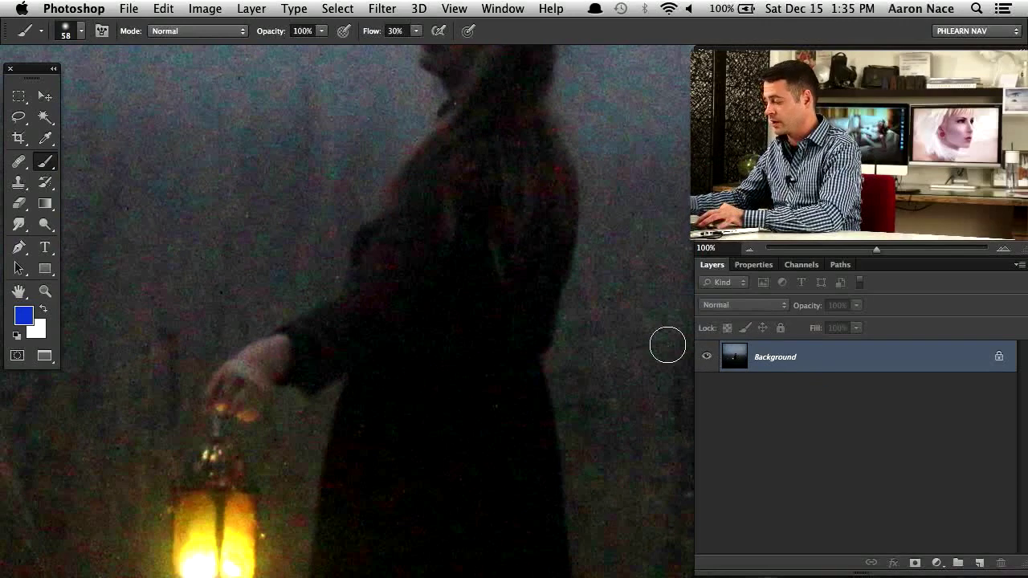
Duplicate the Background as Layer 1 and zoom in on the figure to examine the grain
key(super+j)
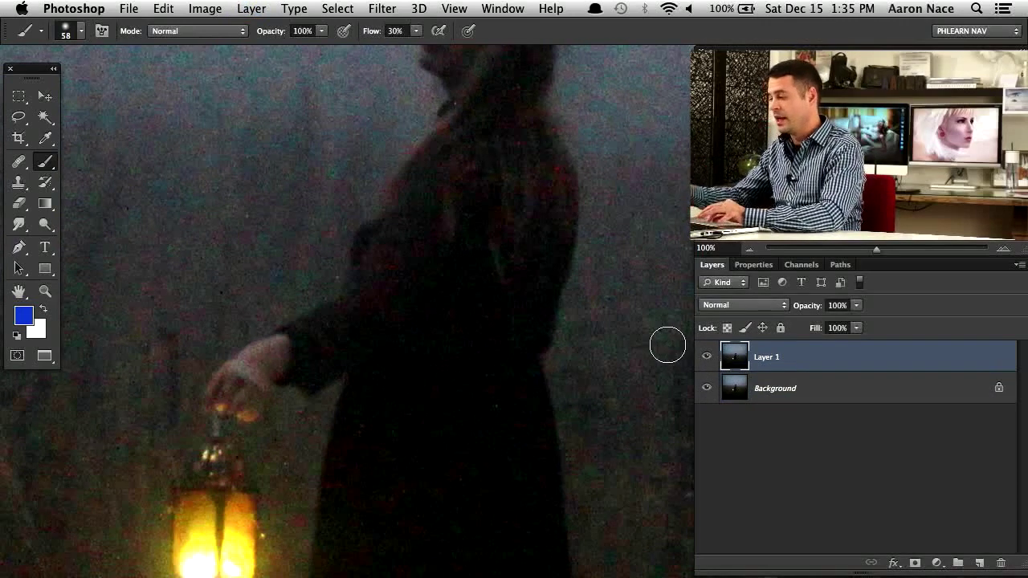
mouse_move(460, 317)
mouse_down()
mouse_move(465, 452)
mouse_move(447, 413)
mouse_move(447, 443)
mouse_up()
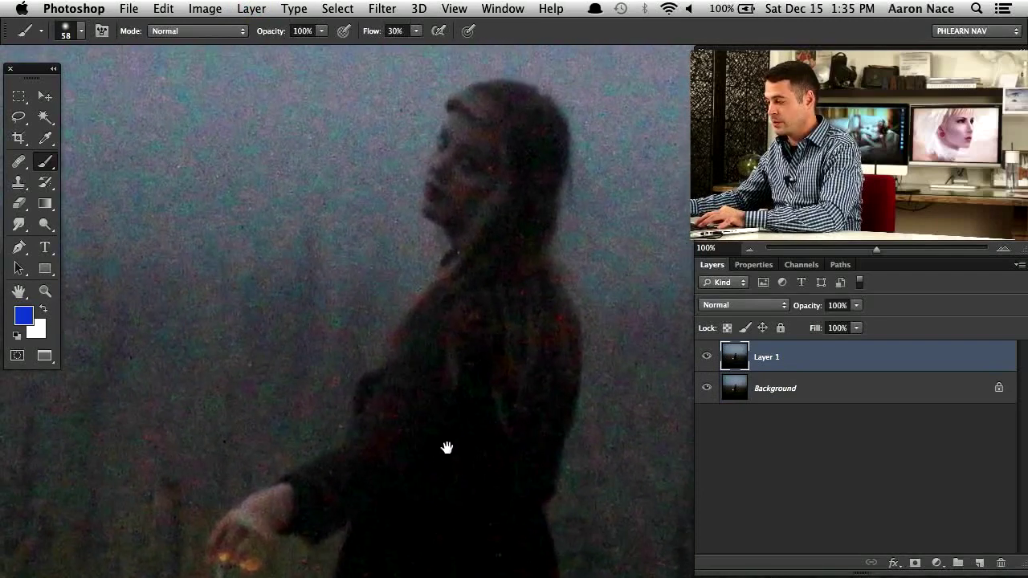
key(super+plus)
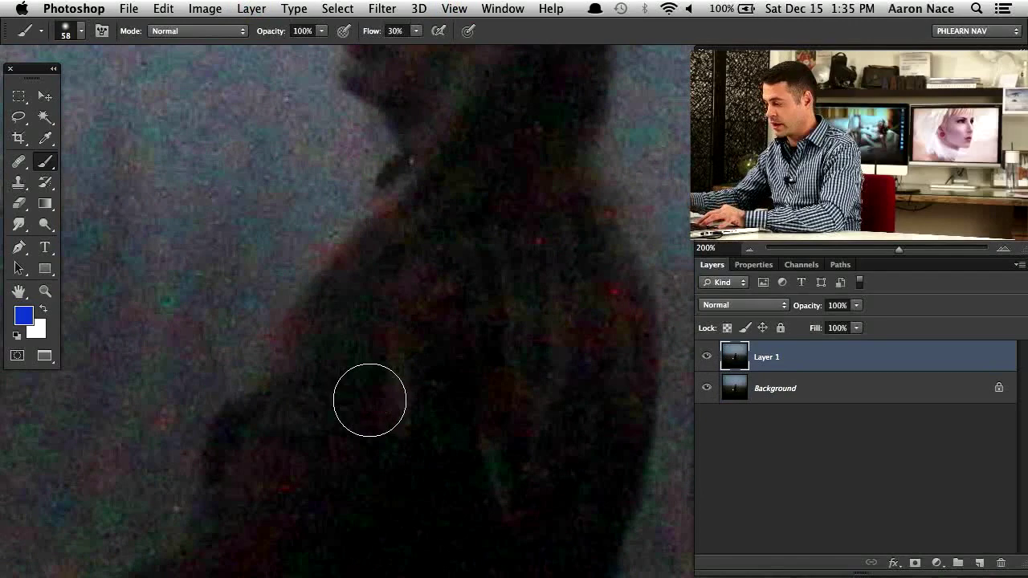
drag(341, 329, 275, 337)
scroll(349, 331, right, 5)
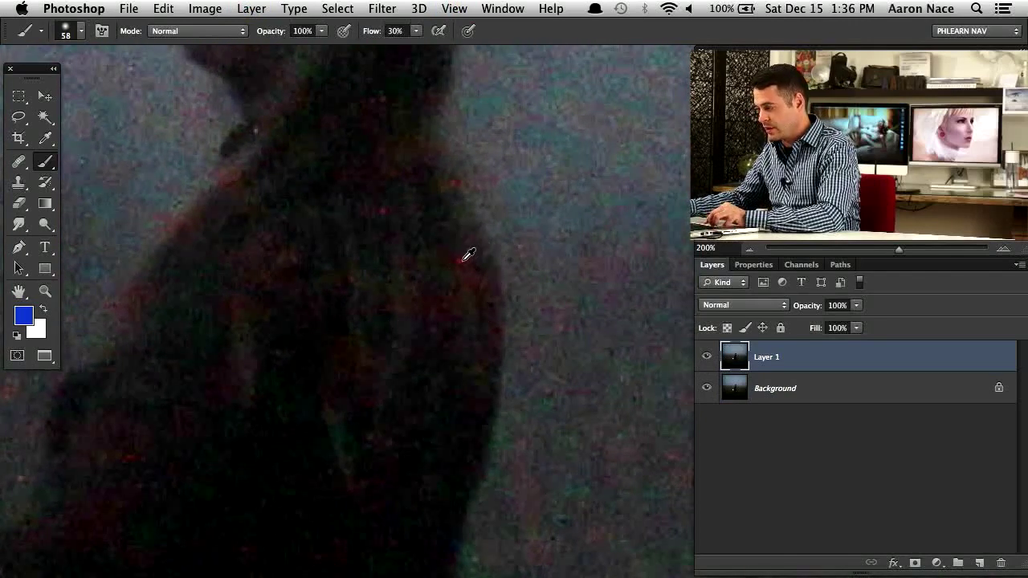
drag(535, 294, 387, 254)
drag(395, 377, 381, 156)
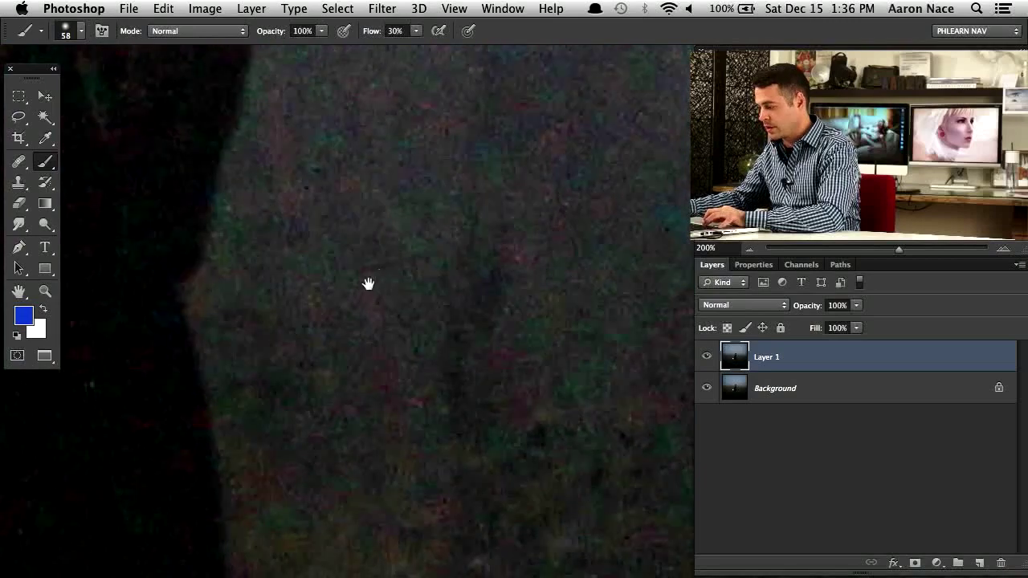
Inspect the figure's edge, head profile, lower body and lantern for noise, then zoom out
drag(368, 283, 443, 300)
mouse_move(418, 241)
mouse_down()
mouse_move(480, 362)
mouse_move(511, 396)
mouse_up()
drag(354, 402, 491, 425)
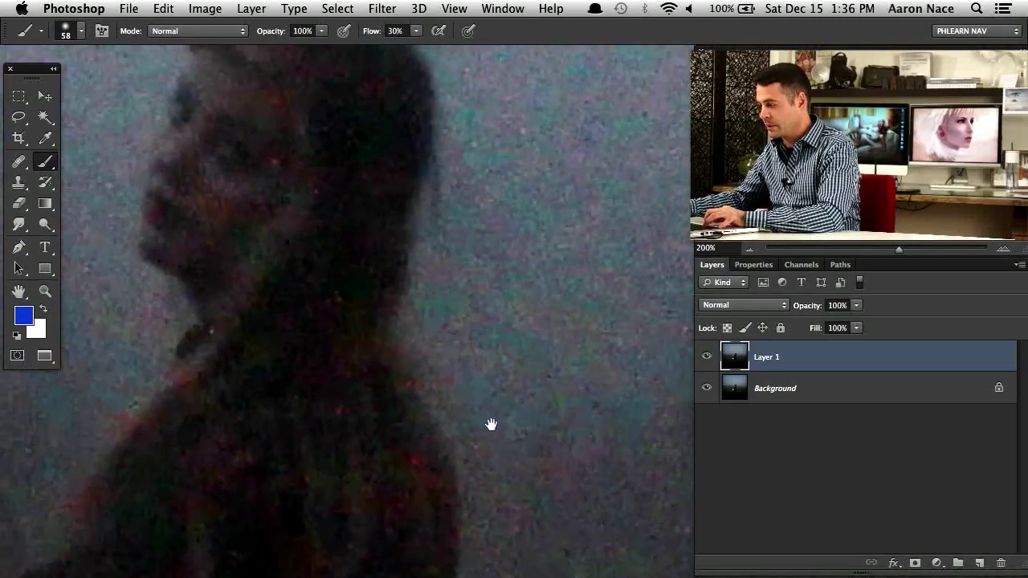
drag(362, 378, 502, 408)
key(super+minus)
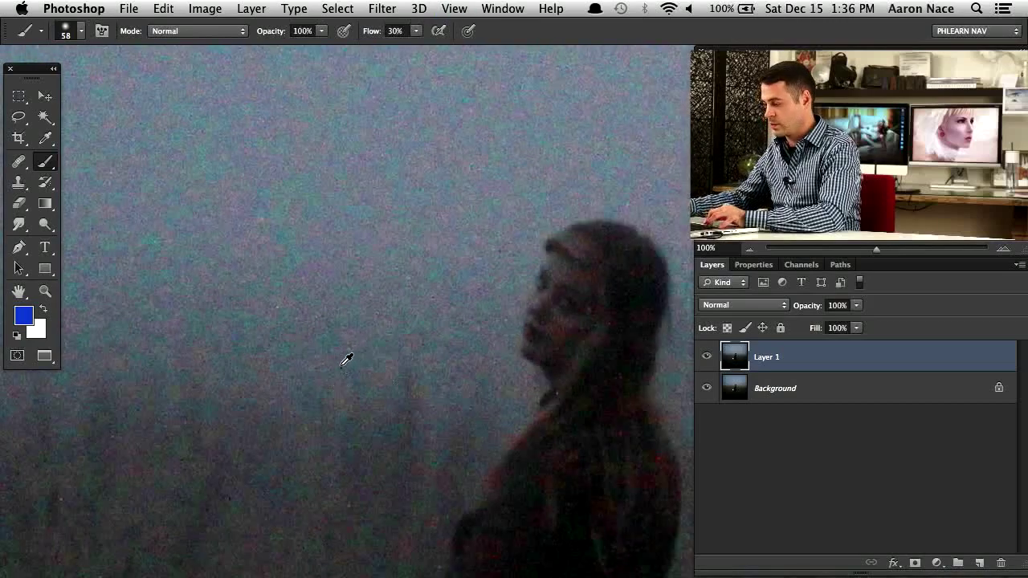
mouse_move(375, 449)
mouse_down()
mouse_move(298, 300)
mouse_move(316, 254)
mouse_up()
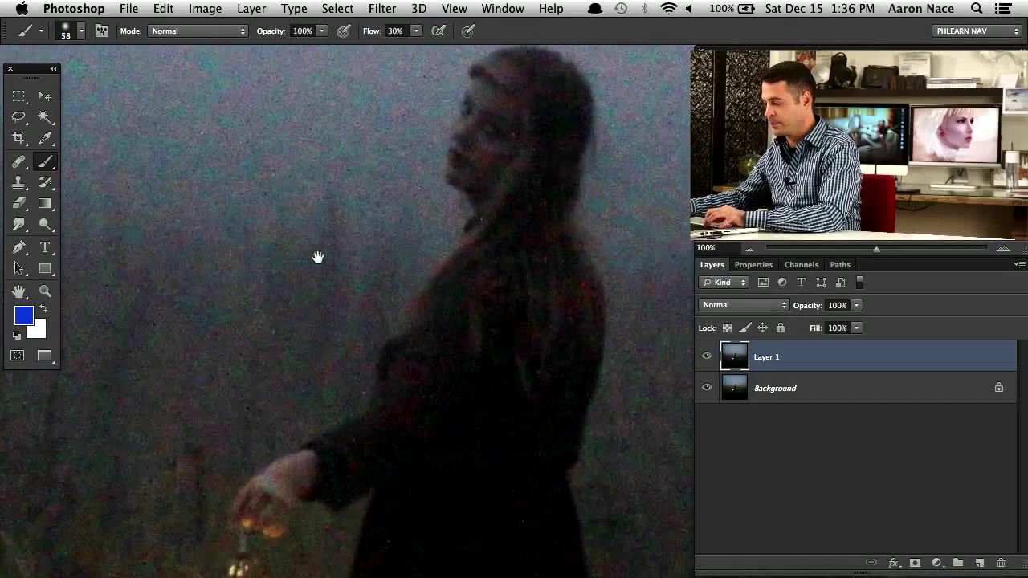
drag(335, 350, 313, 284)
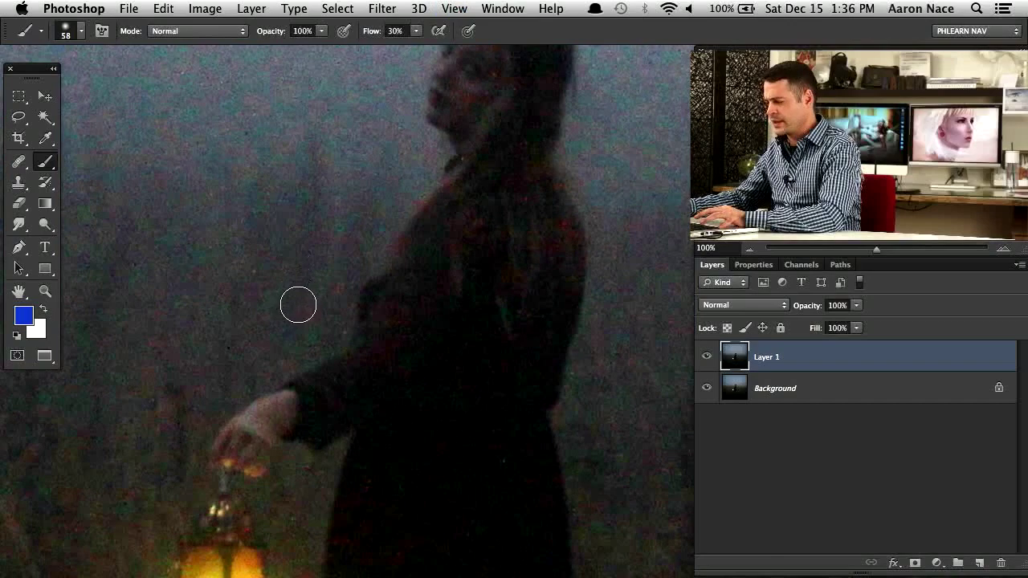
key(super+minus)
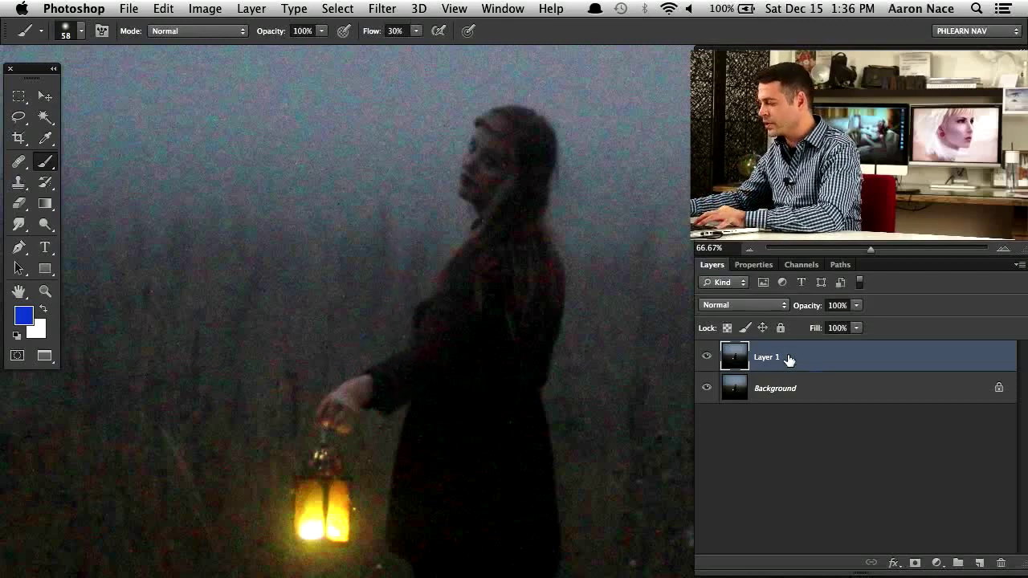
Run Filter > Blur > Surface Blur on Layer 1 with Radius 73 pixels and Threshold 27 levels
click(388, 11)
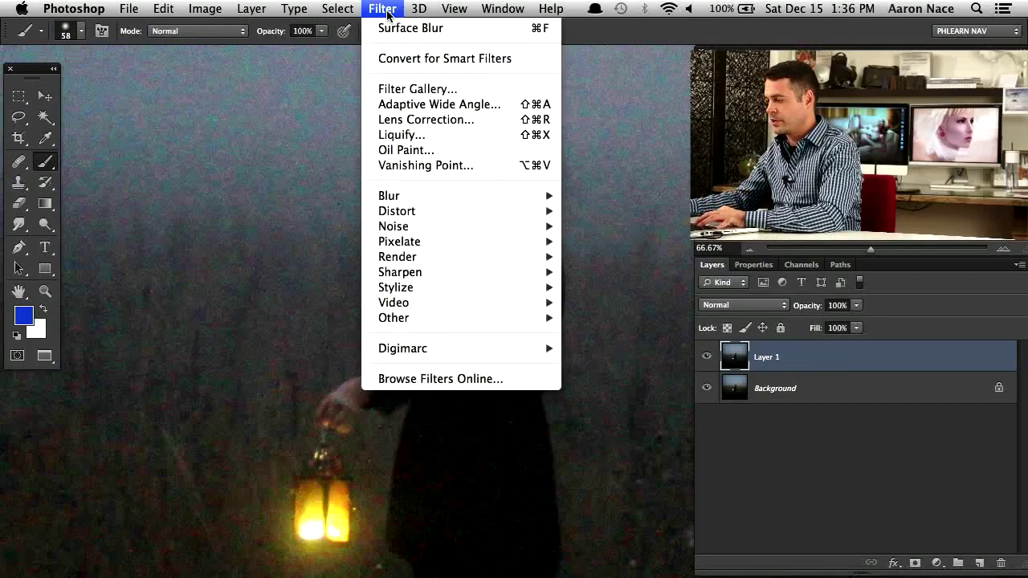
mouse_move(422, 203)
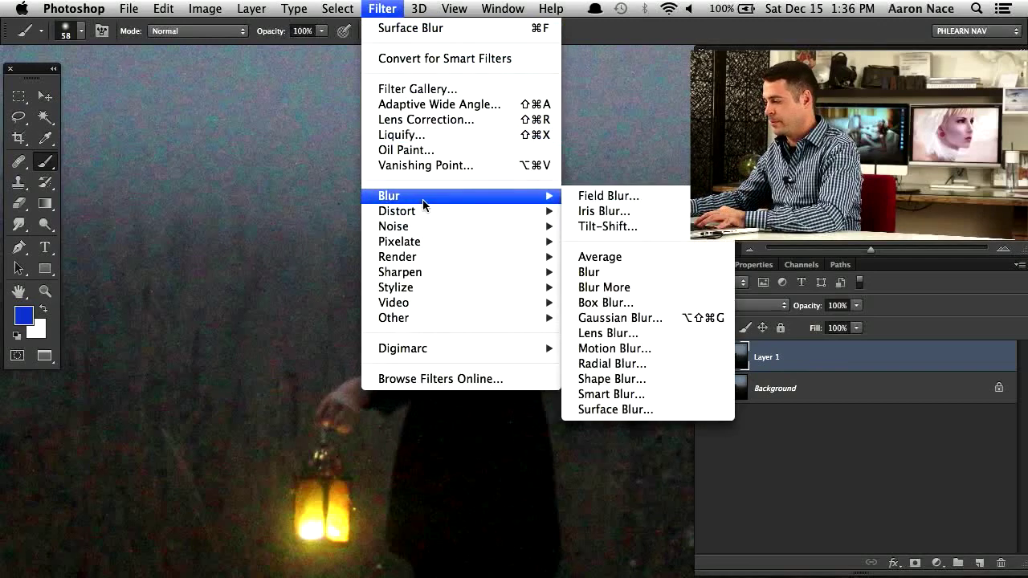
click(651, 409)
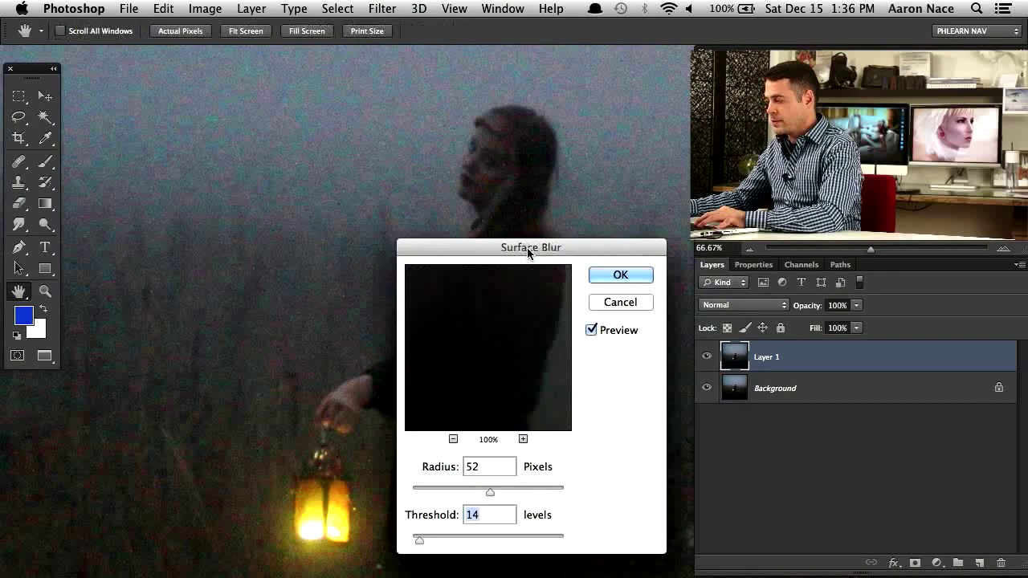
drag(528, 251, 241, 184)
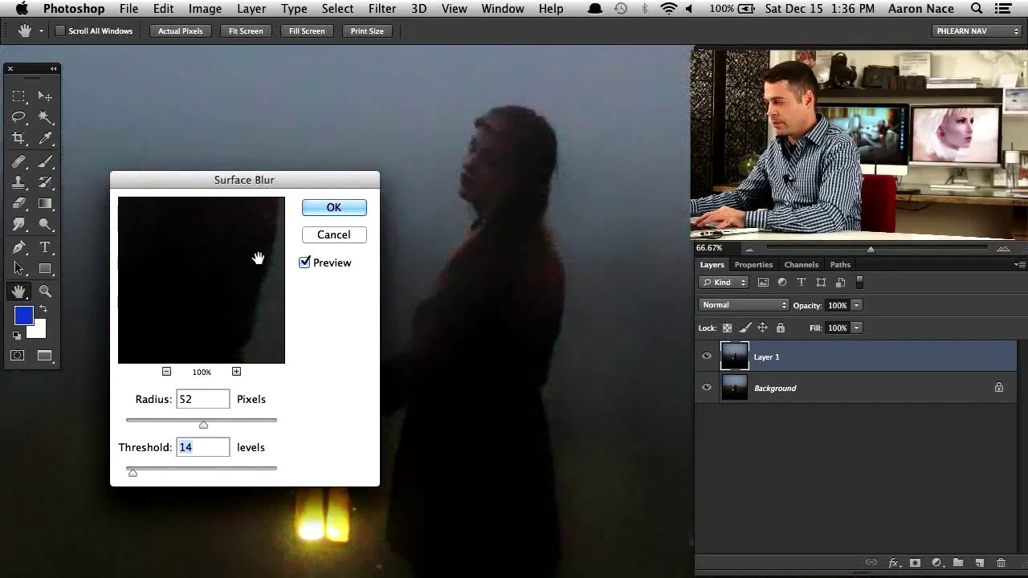
drag(257, 257, 234, 266)
drag(203, 424, 187, 424)
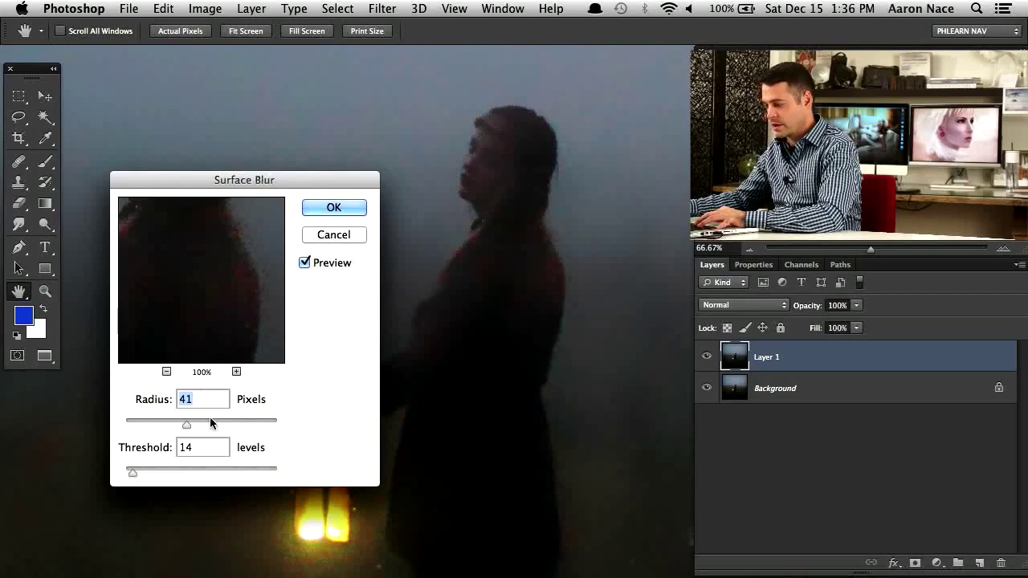
drag(211, 419, 237, 420)
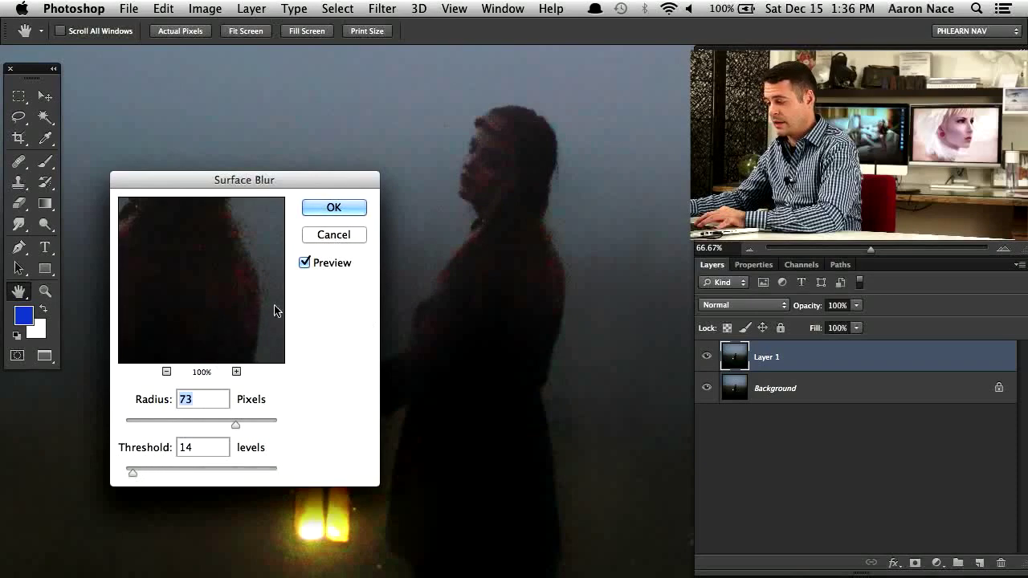
mouse_move(132, 472)
mouse_down()
mouse_move(120, 477)
mouse_move(127, 473)
mouse_up()
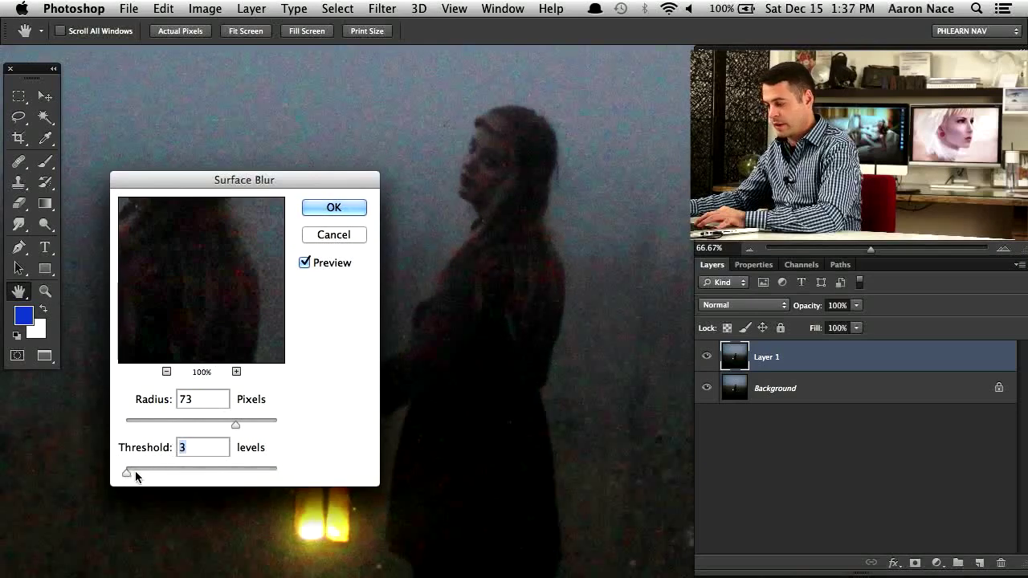
drag(135, 470, 153, 466)
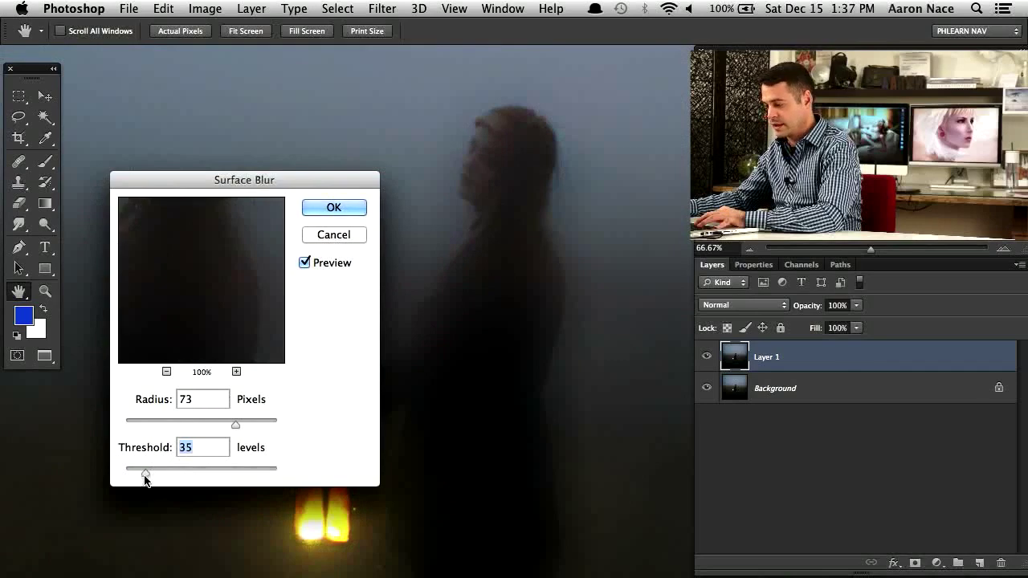
drag(145, 474, 141, 468)
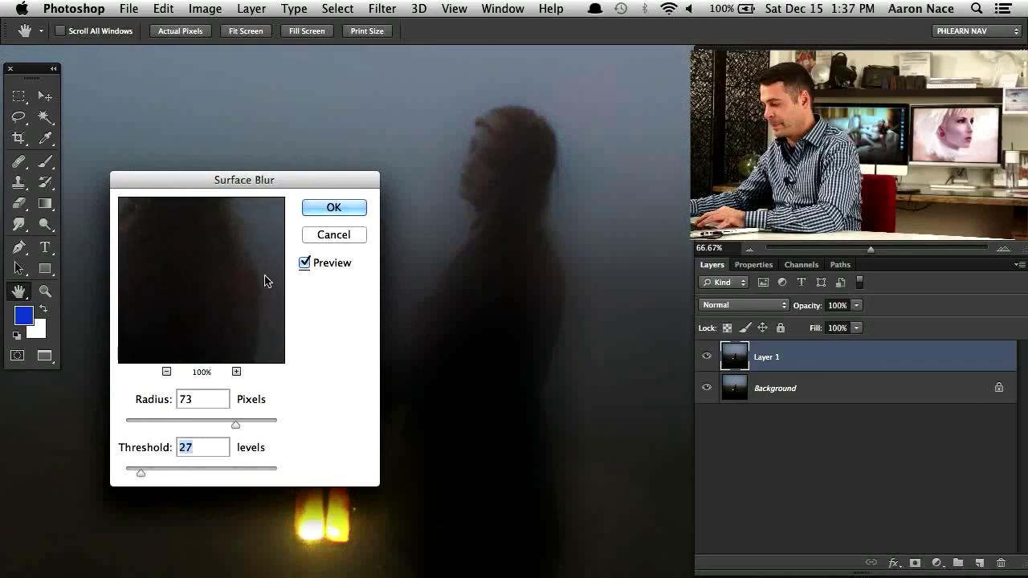
click(344, 208)
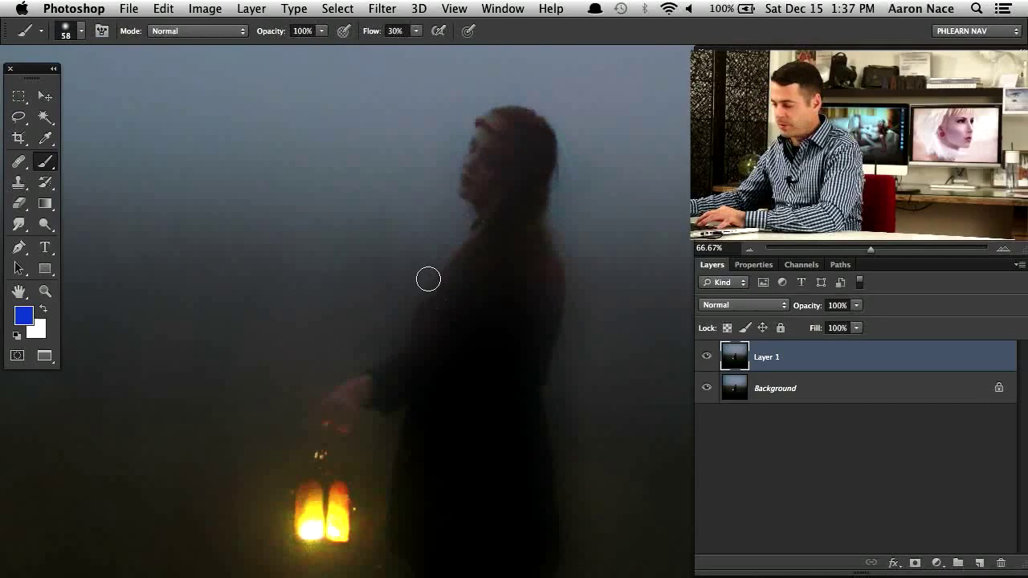
Inspect the blurred result at 100% in a dark area of the photo
drag(484, 369, 393, 401)
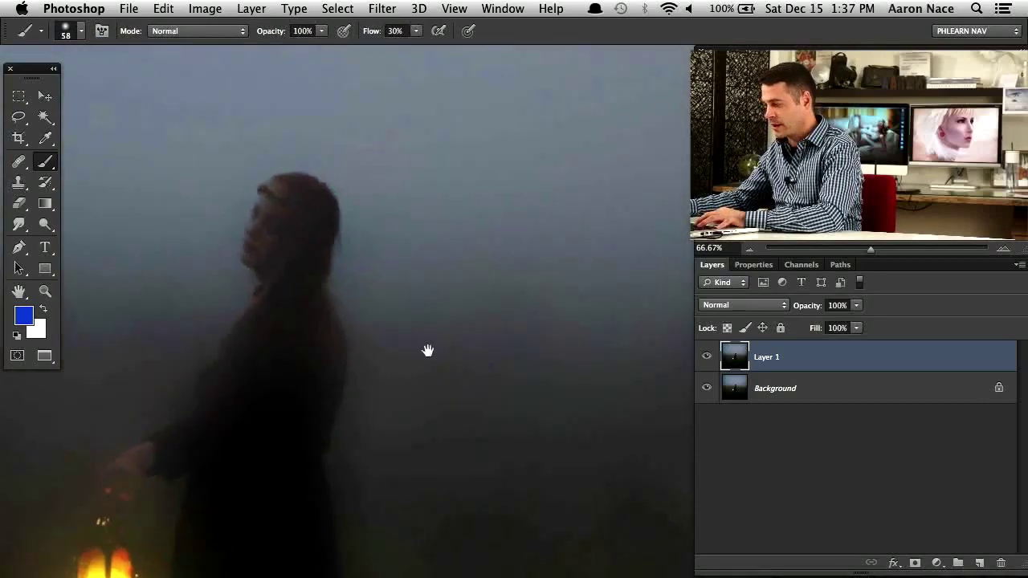
key(super+equal)
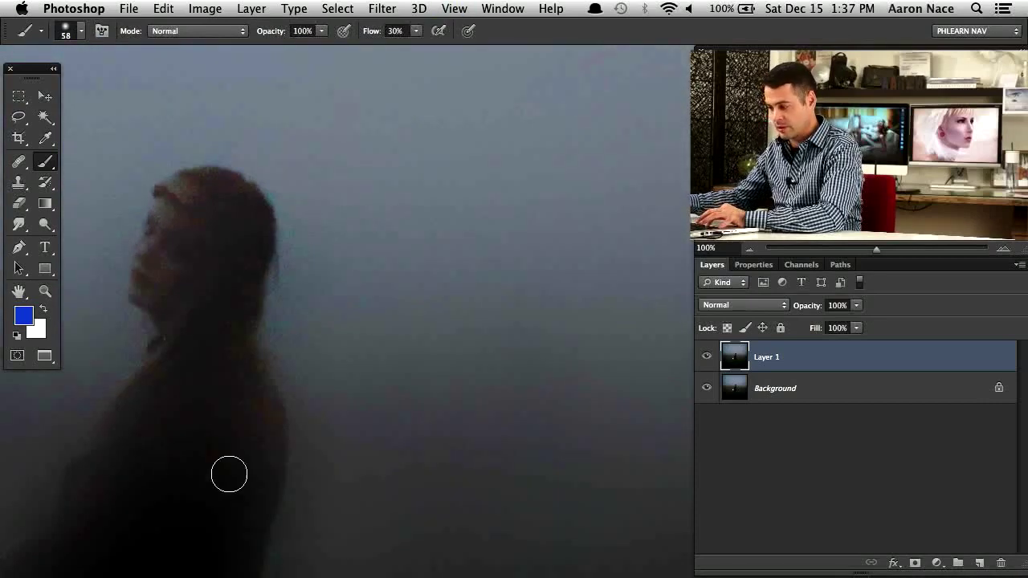
drag(319, 486, 473, 542)
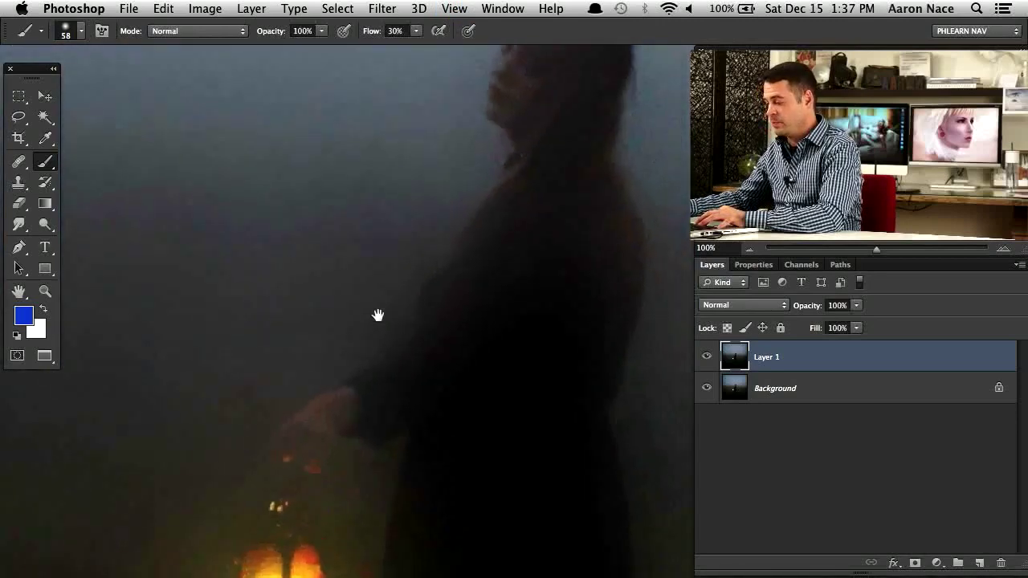
key(super+minus)
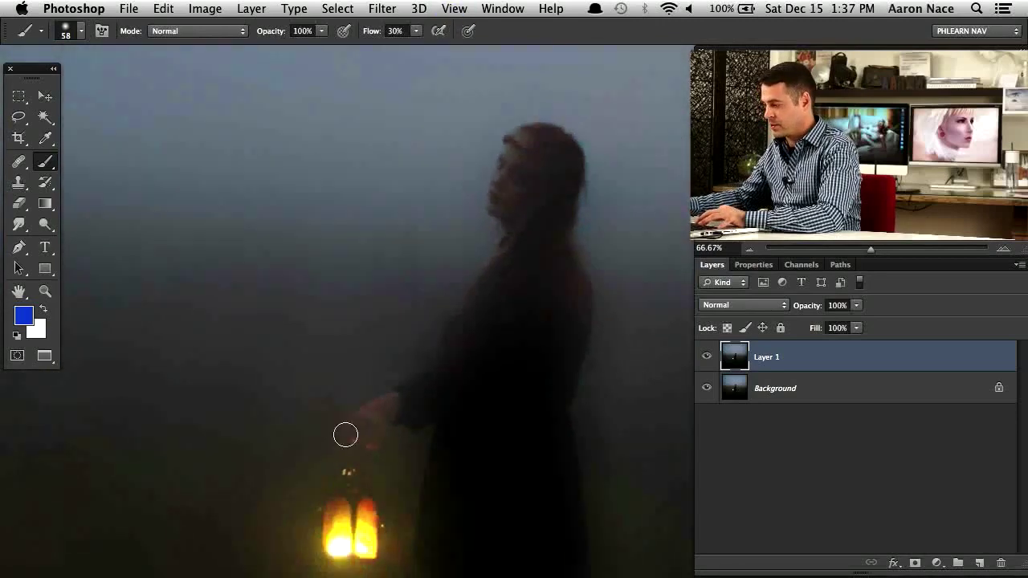
scroll(346, 434, down, 2)
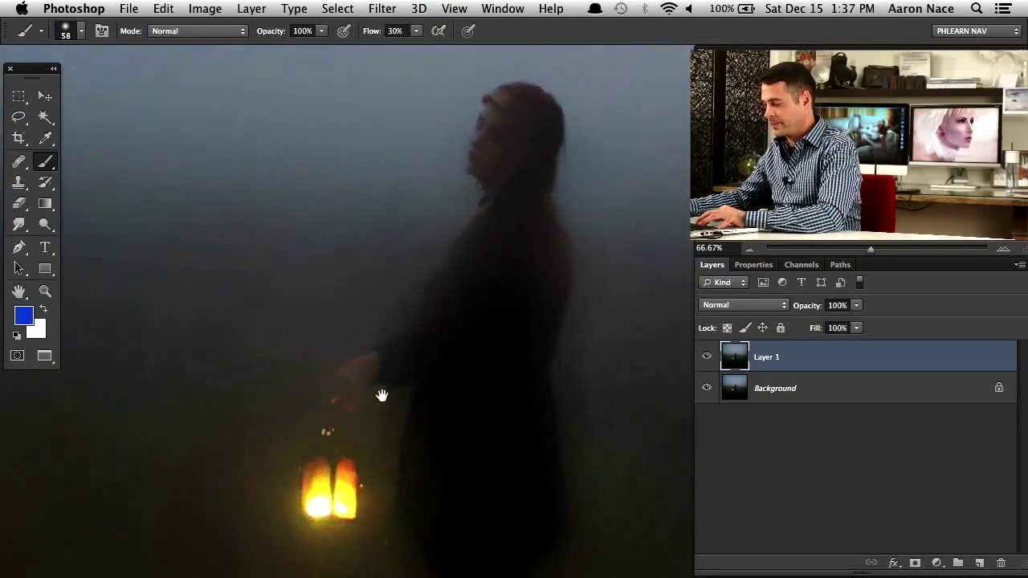
Set Layer 1's blend mode to Color and toggle it to compare with the original
click(730, 311)
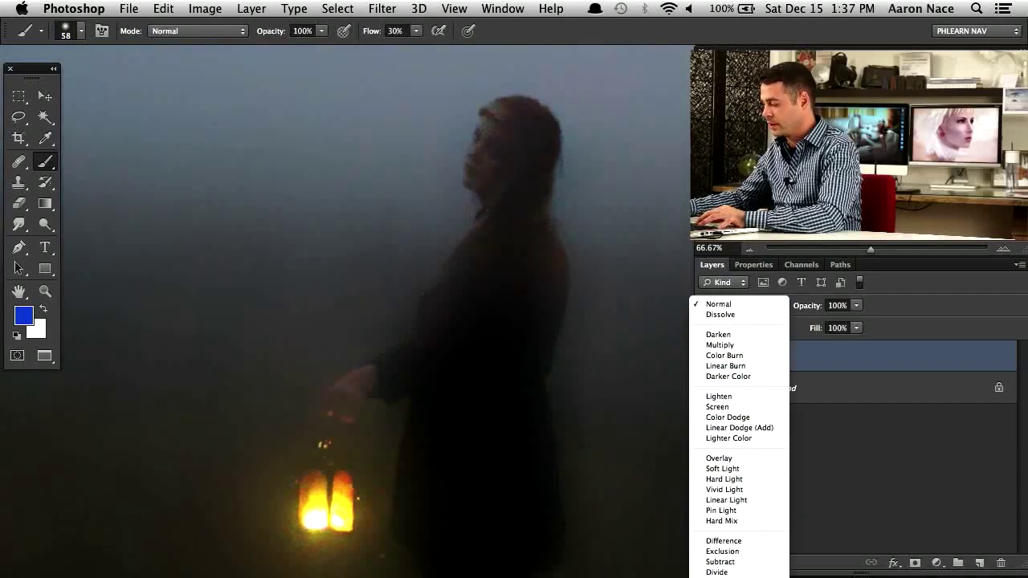
key(shift+alt+c)
scroll(618, 506, right, 3)
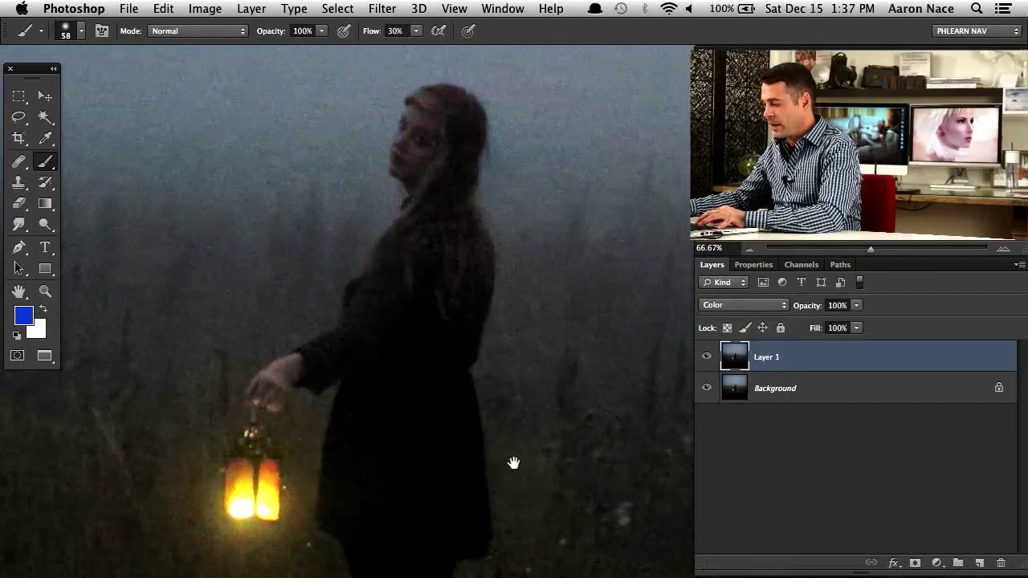
click(707, 357)
click(707, 357)
click(706, 356)
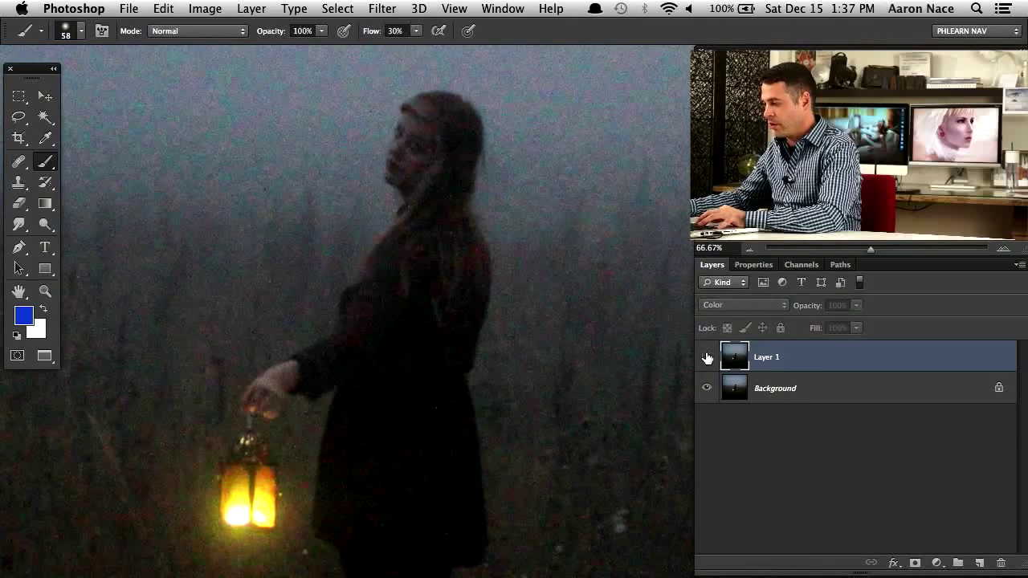
click(707, 356)
At 200% zoom, toggle Layer 1 on and off to compare the colour noise
key(super+equal)
key(super+equal)
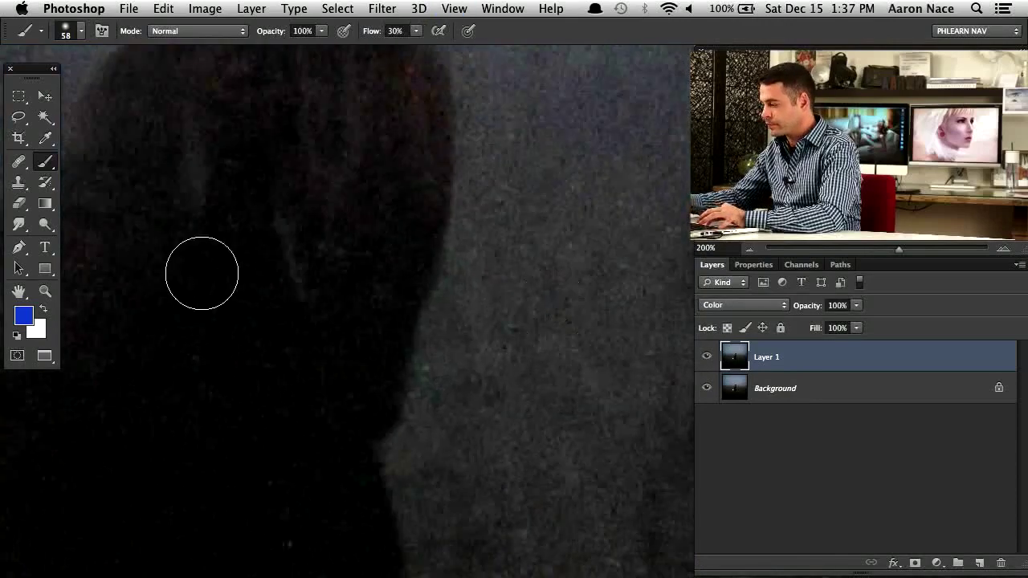
scroll(269, 298, right, 5)
click(708, 356)
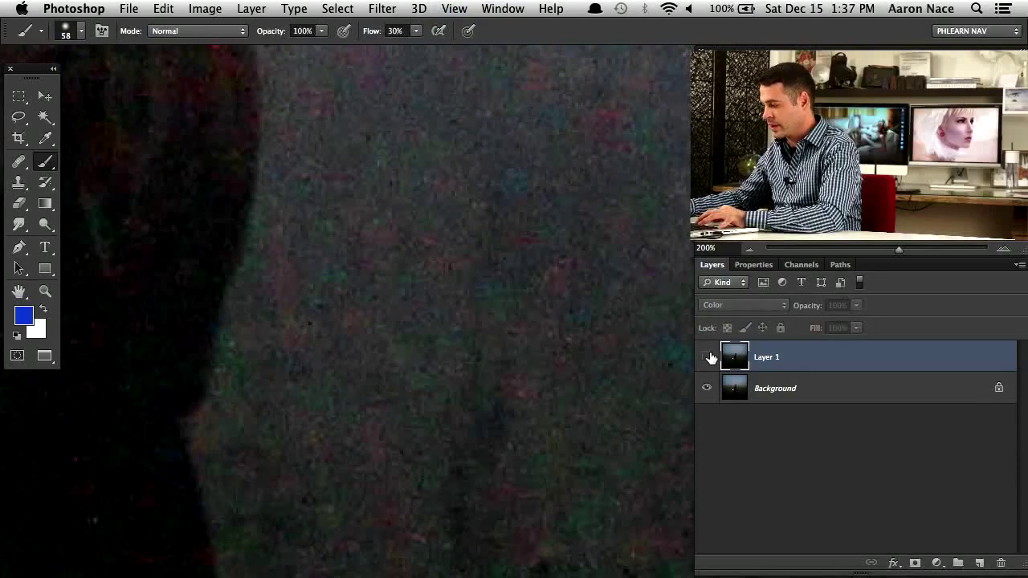
click(707, 357)
click(707, 356)
click(707, 357)
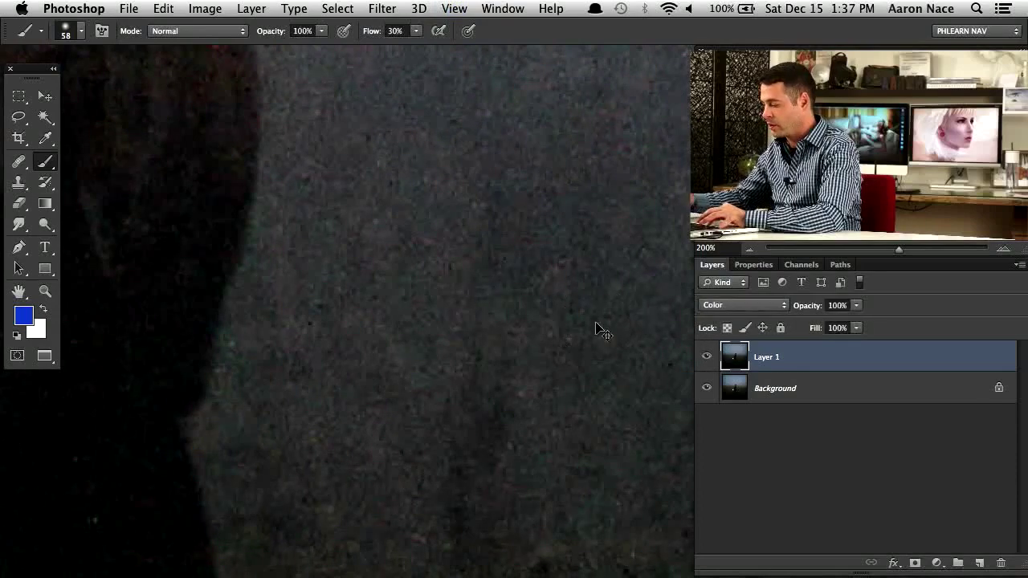
key(super+minus)
key(super+minus)
key(super+minus)
key(super+minus)
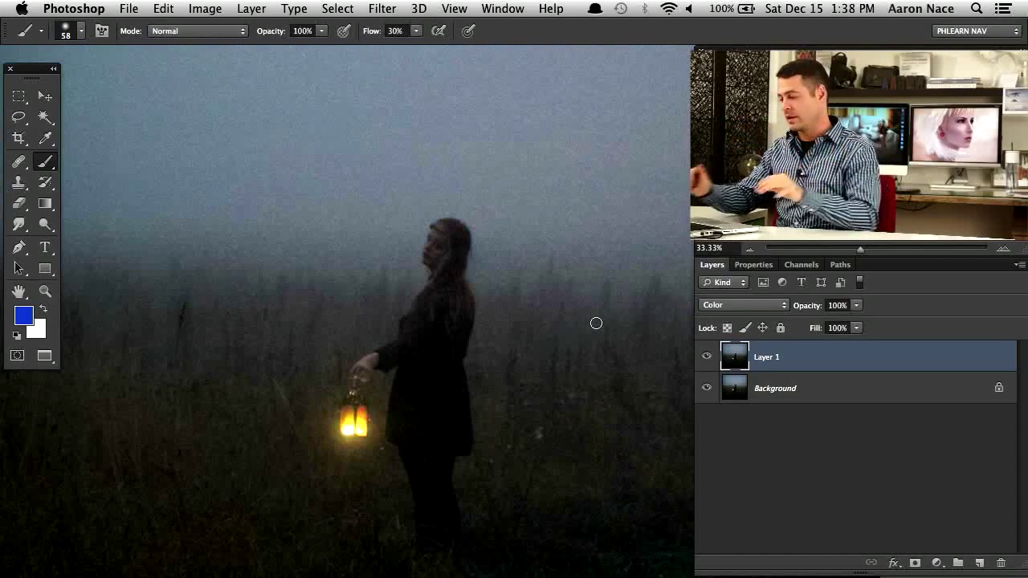
At 66.67% zoom on the figure, toggle Layer 1 to compare against the original
click(707, 358)
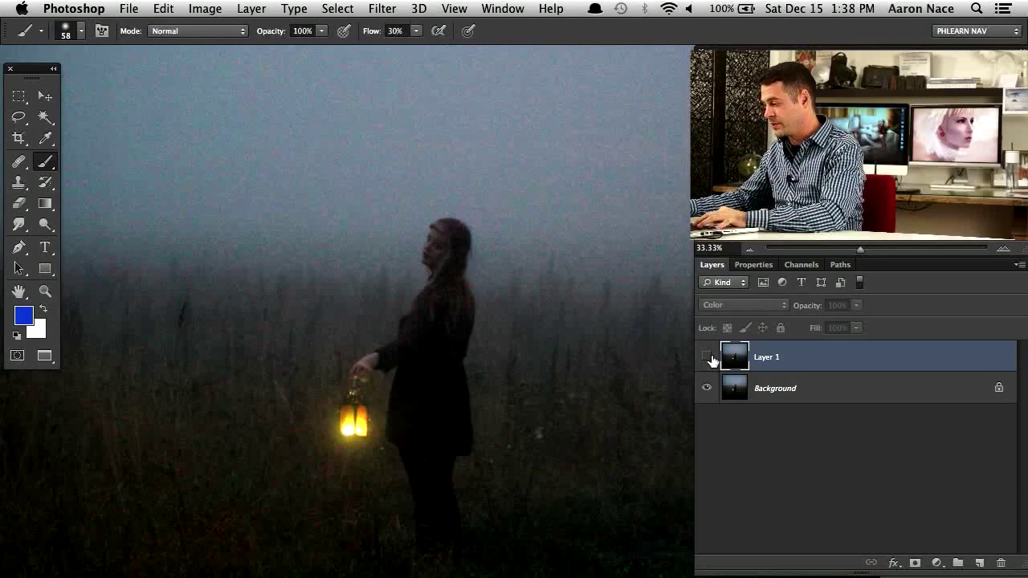
click(707, 358)
key(super+equal)
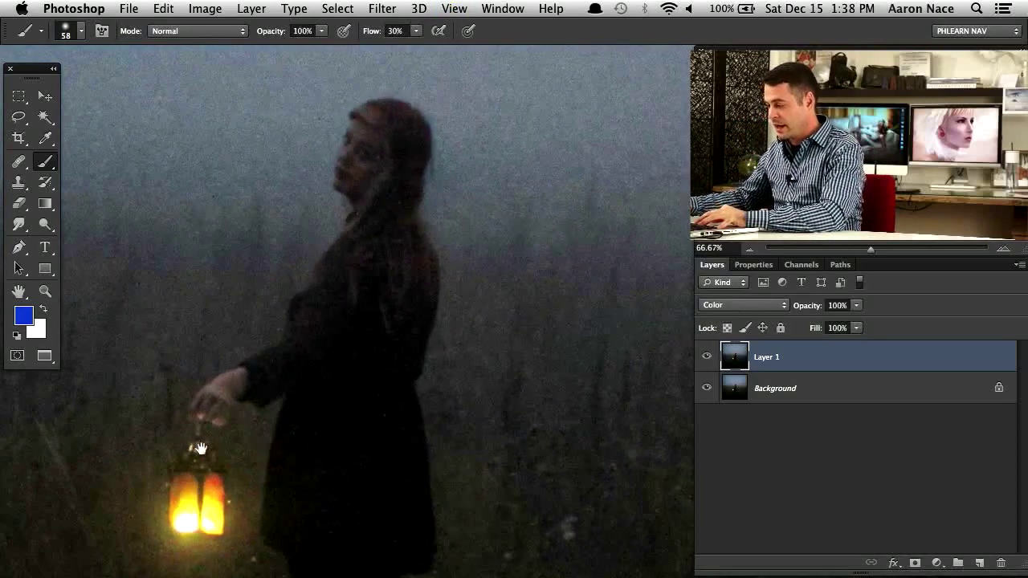
scroll(486, 390, left, 5)
scroll(487, 390, down, 2)
click(707, 358)
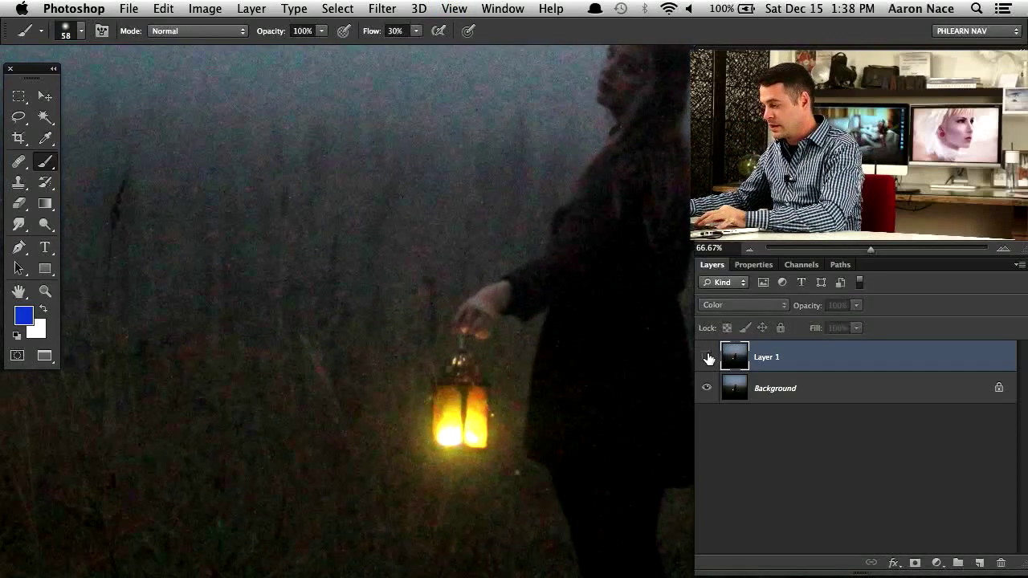
click(707, 358)
Compare the lantern glow at 100% with Layer 1 shown and hidden
click(708, 358)
click(708, 359)
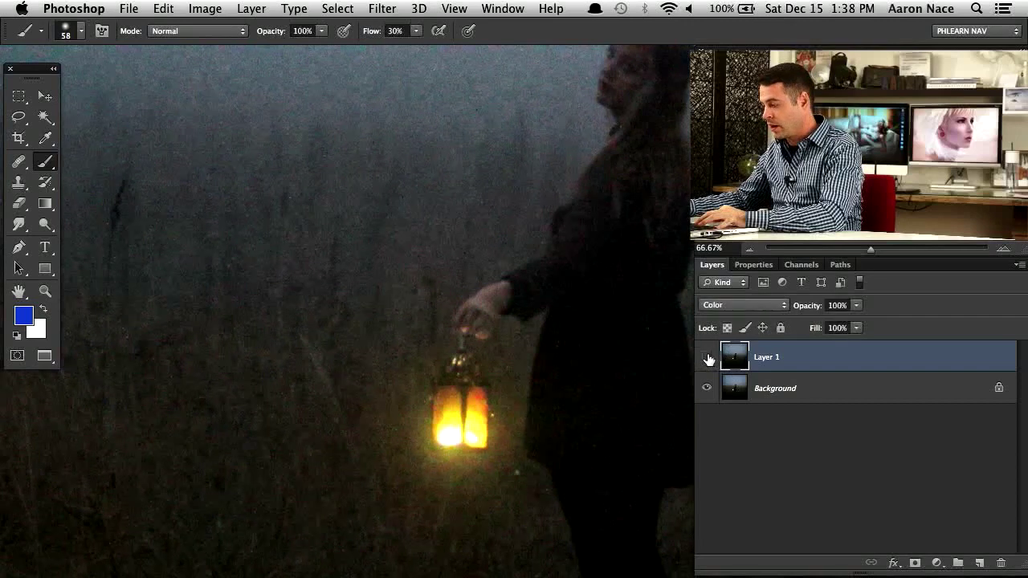
click(707, 359)
click(708, 358)
key(super+equal)
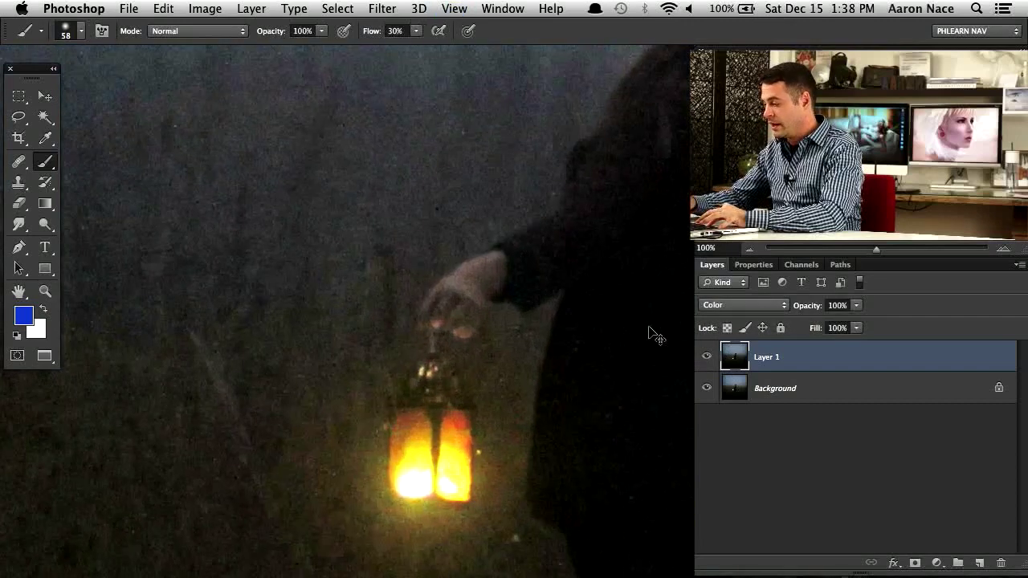
click(708, 359)
click(708, 359)
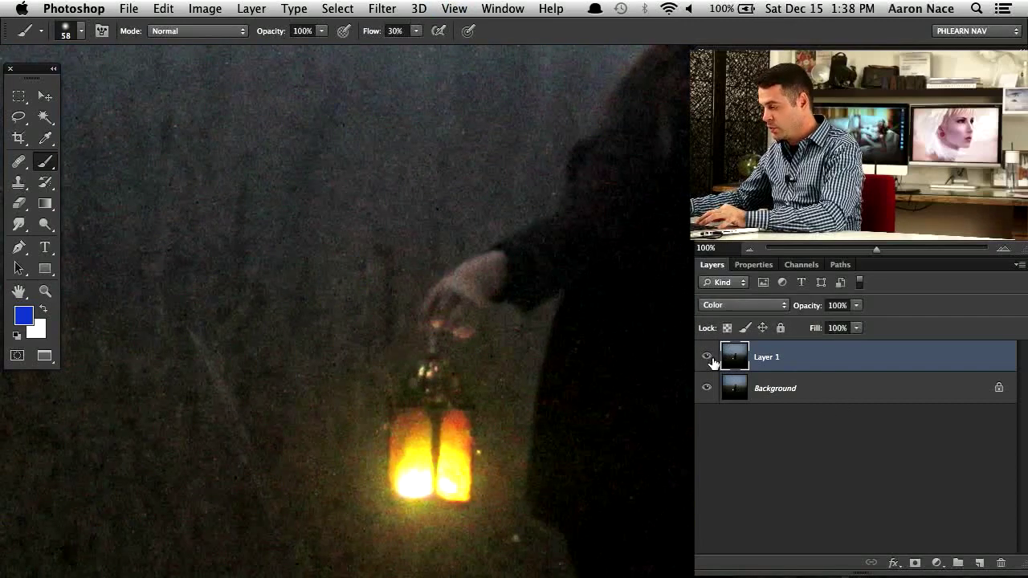
click(710, 359)
Add a white layer mask to Layer 1 and set black as the foreground colour
click(707, 358)
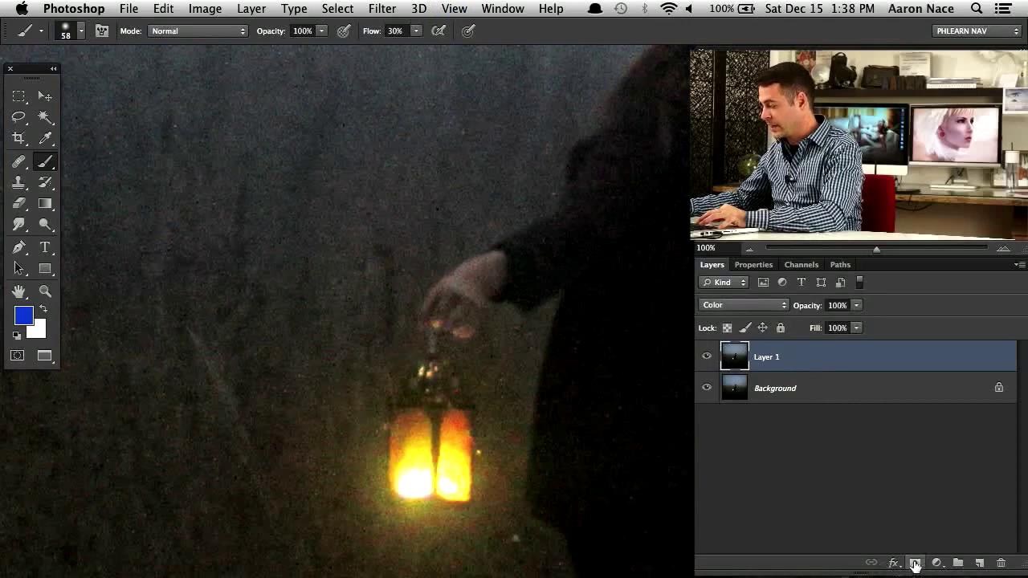
click(915, 562)
key(d)
key(x)
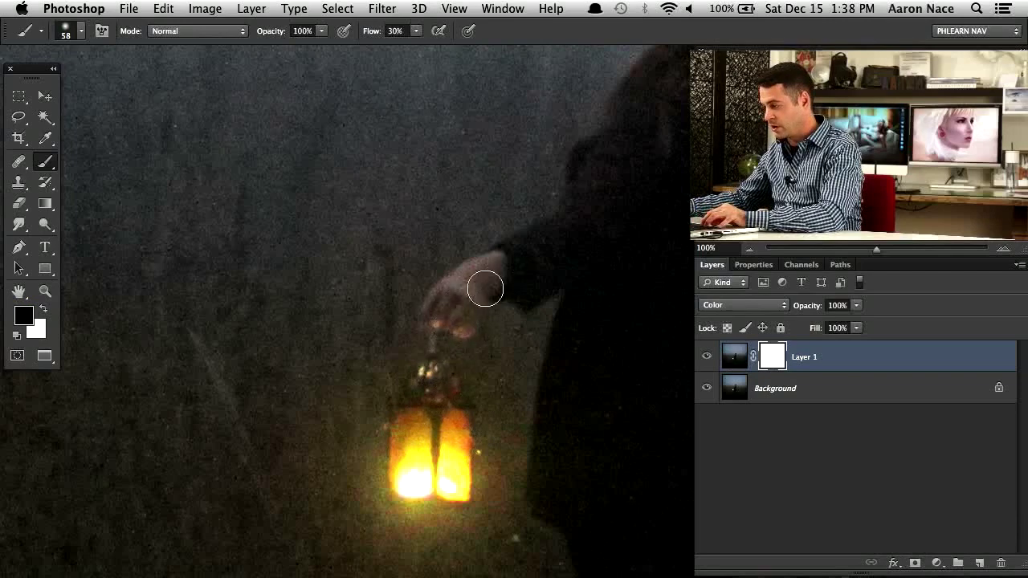
Toggle Layer 1 on and off to compare, then bring the woman's head into view
click(708, 358)
click(709, 358)
click(708, 358)
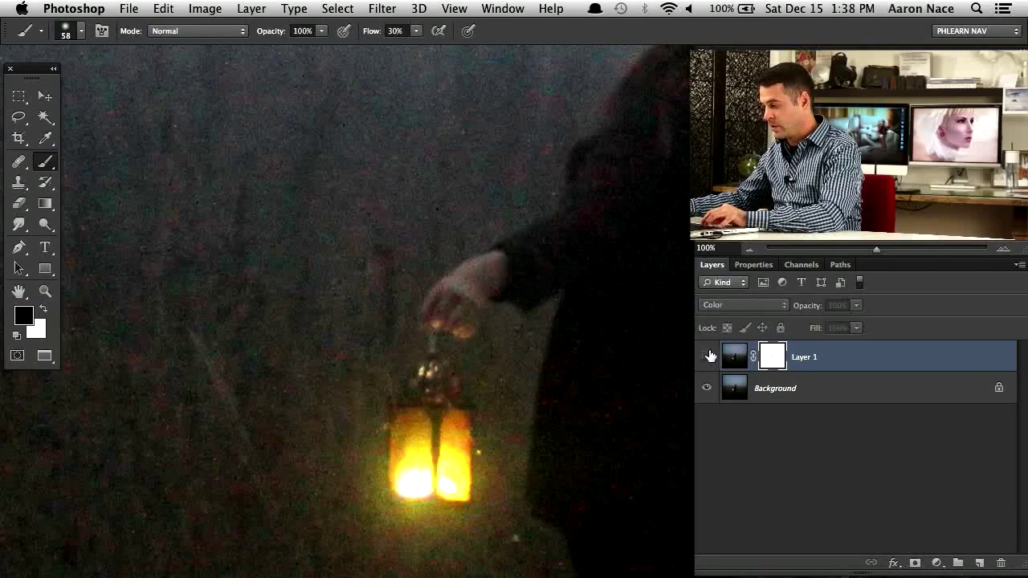
click(709, 358)
click(708, 358)
click(708, 358)
scroll(486, 321, down, 5)
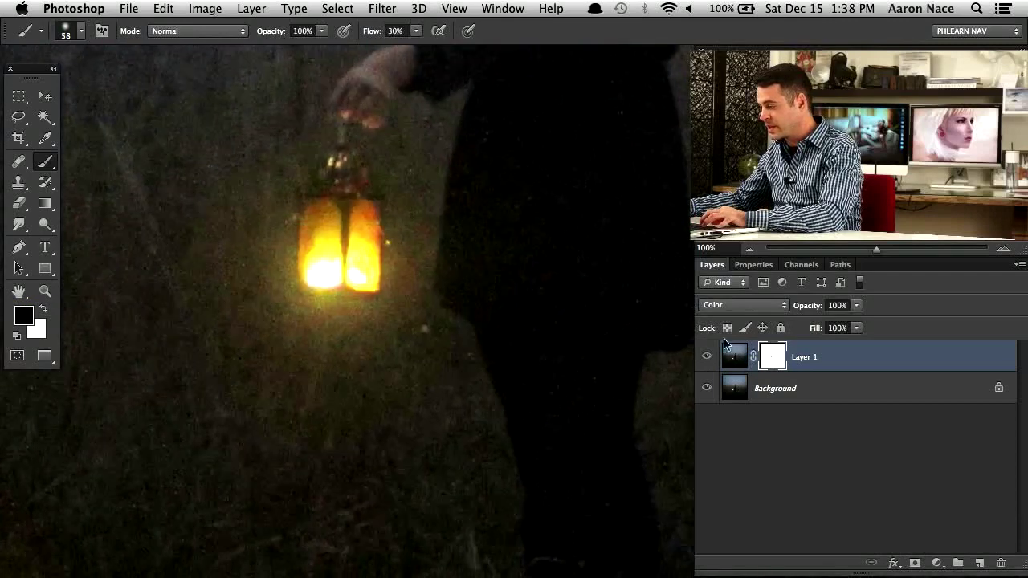
click(708, 359)
click(708, 359)
scroll(592, 298, down, 2)
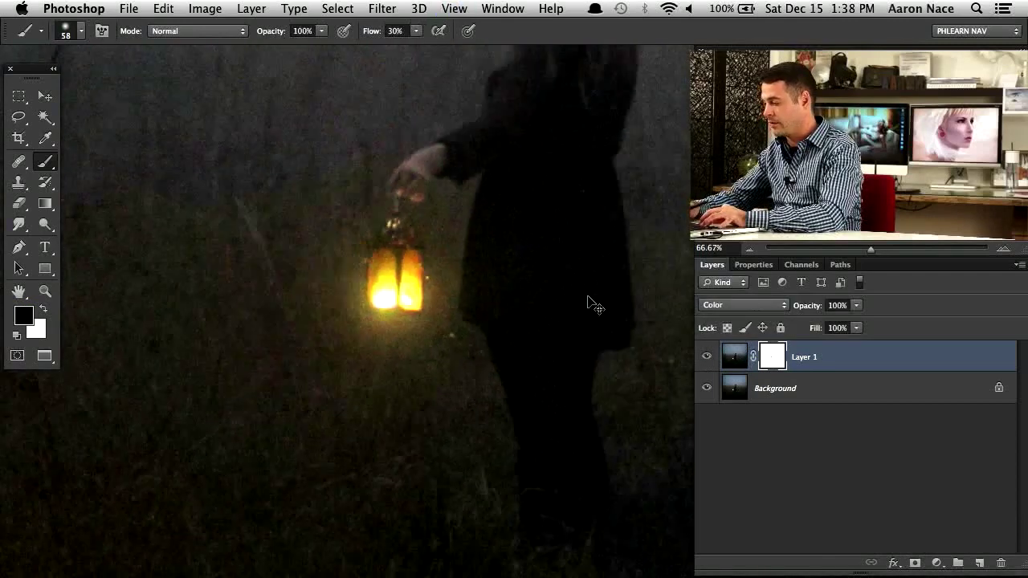
drag(455, 274, 375, 458)
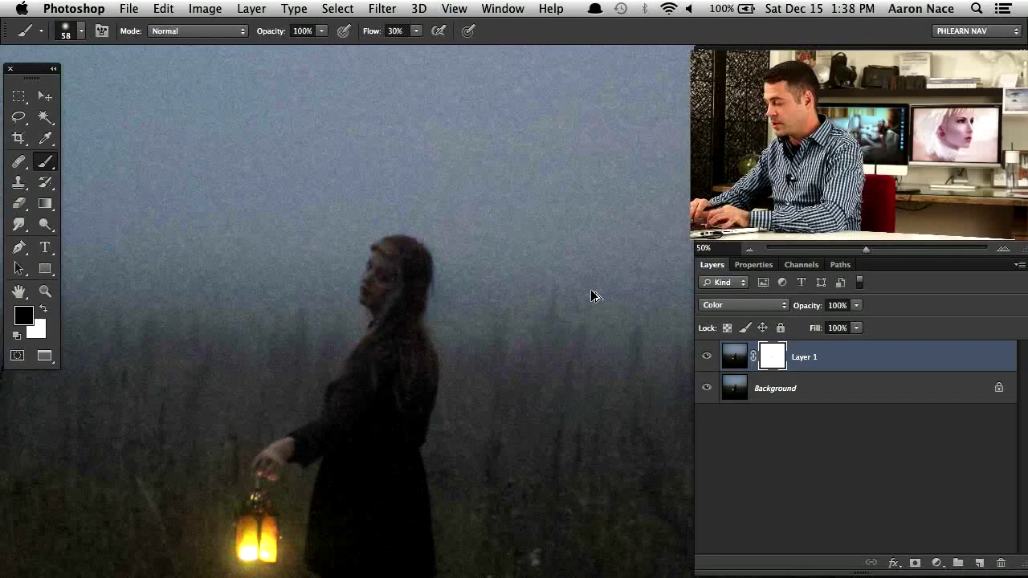
Create a new Layer 2 and stamp all visible layers into it
key(super+shift+alt+n)
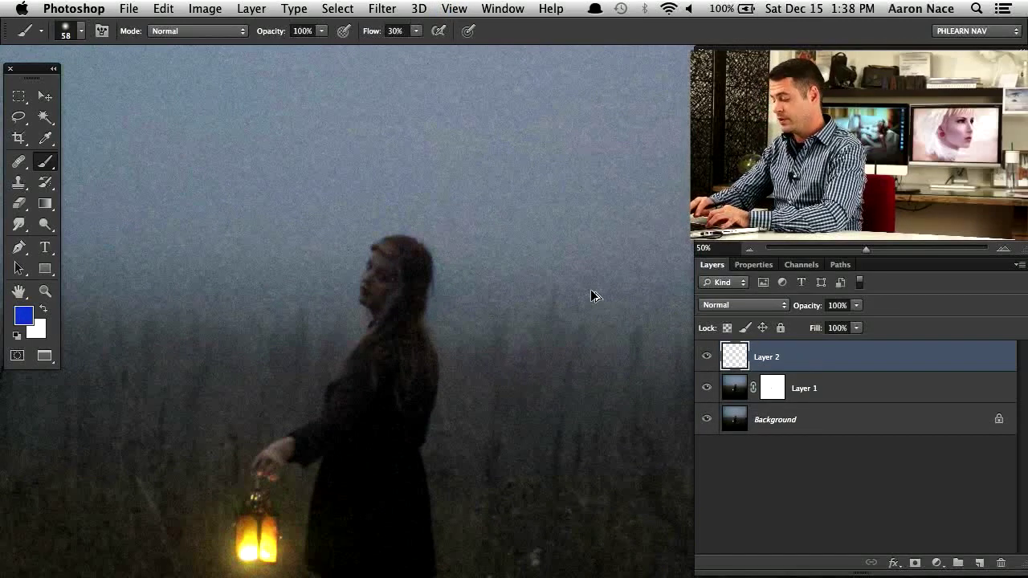
key(super+shift+alt+e)
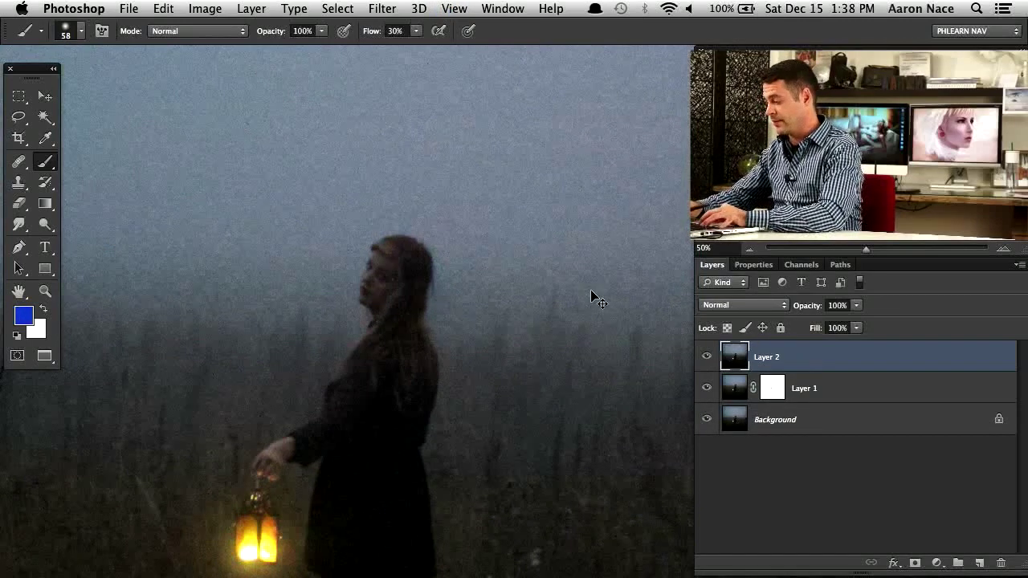
key(super+equal)
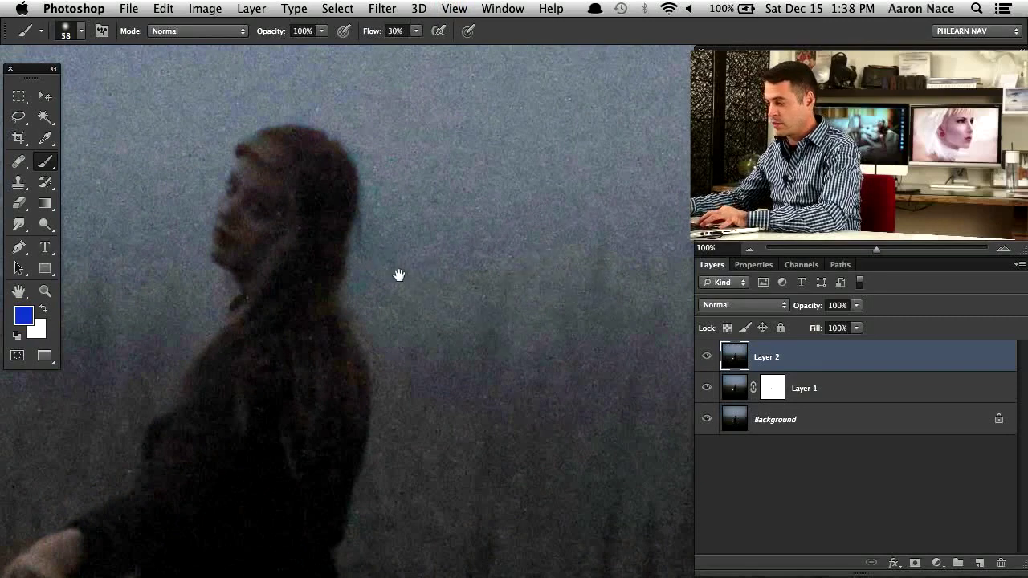
scroll(405, 280, up, 3)
Apply Filter > Noise > Dust & Scratches to Layer 2 with a 12-pixel radius
click(382, 10)
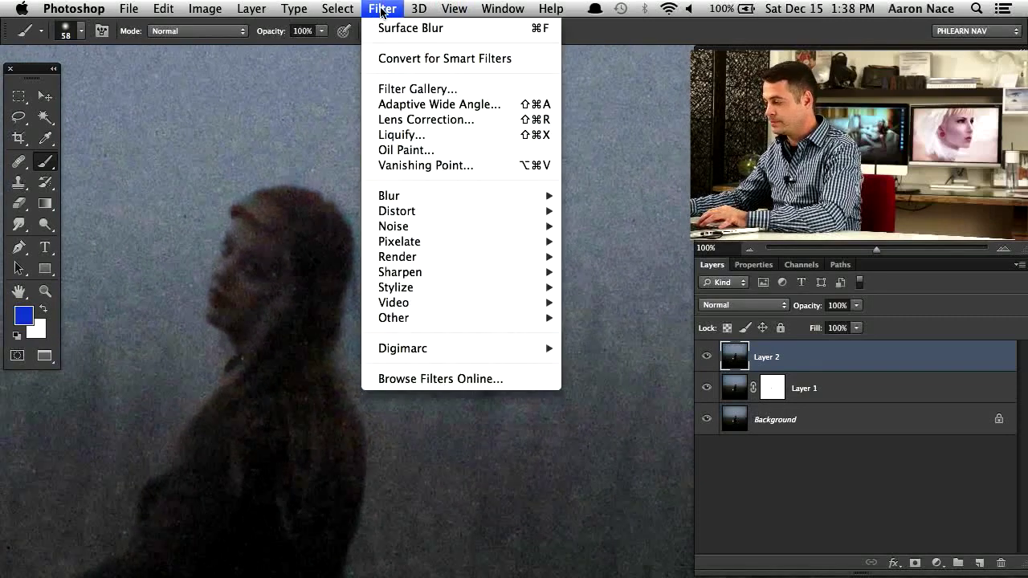
mouse_move(424, 230)
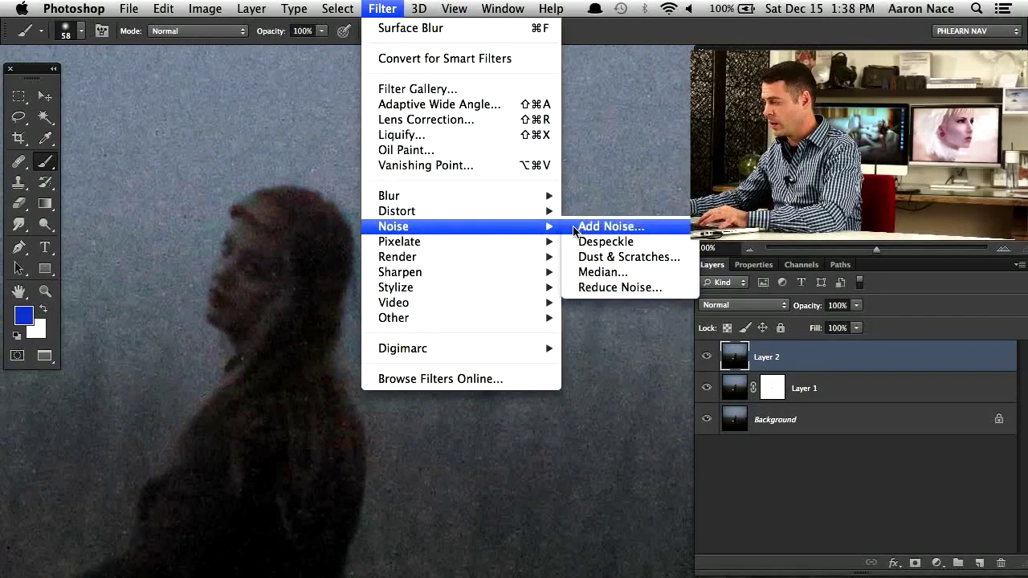
click(627, 257)
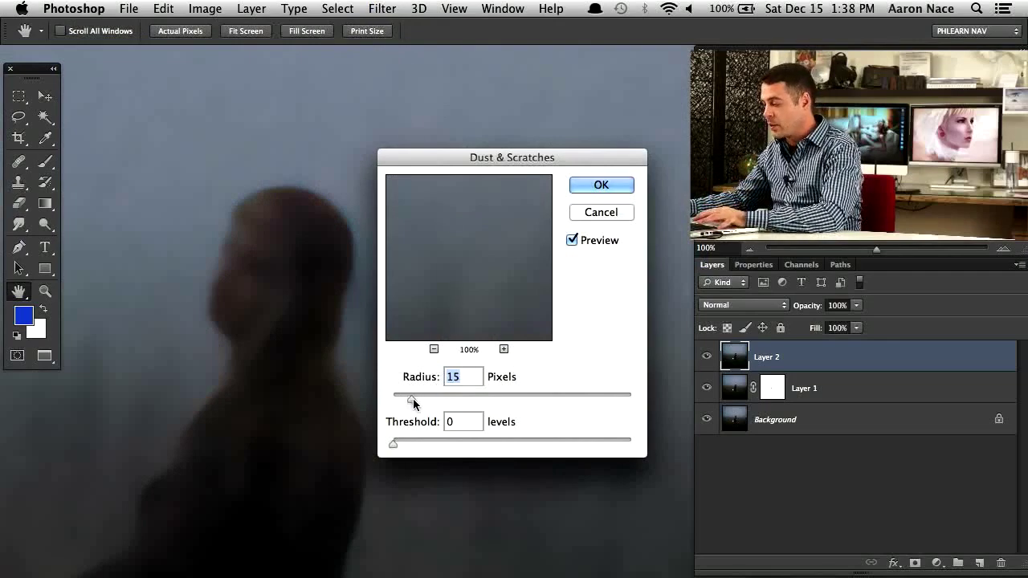
drag(404, 397, 408, 400)
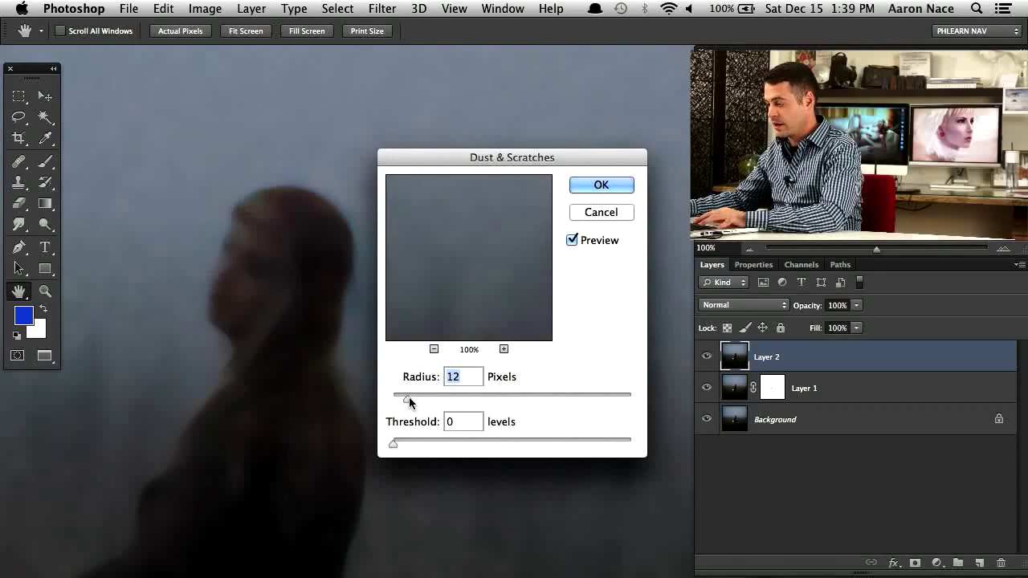
scroll(329, 294, down, 5)
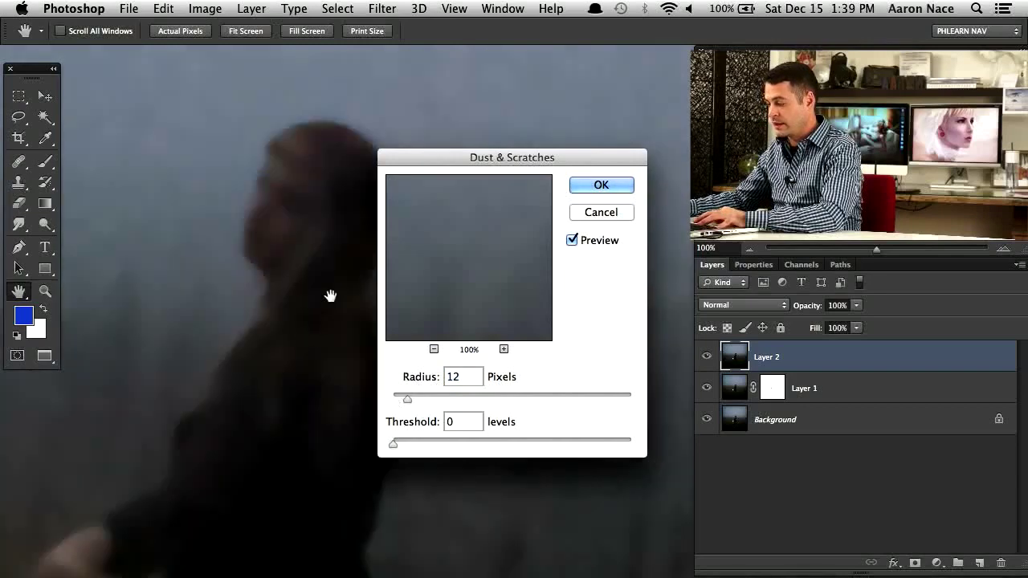
click(608, 186)
Toggle Layer 2 on and off around the lantern to compare its blur
key(b)
mouse_move(455, 407)
mouse_down()
mouse_move(442, 202)
mouse_move(464, 384)
mouse_move(442, 436)
mouse_up()
click(706, 360)
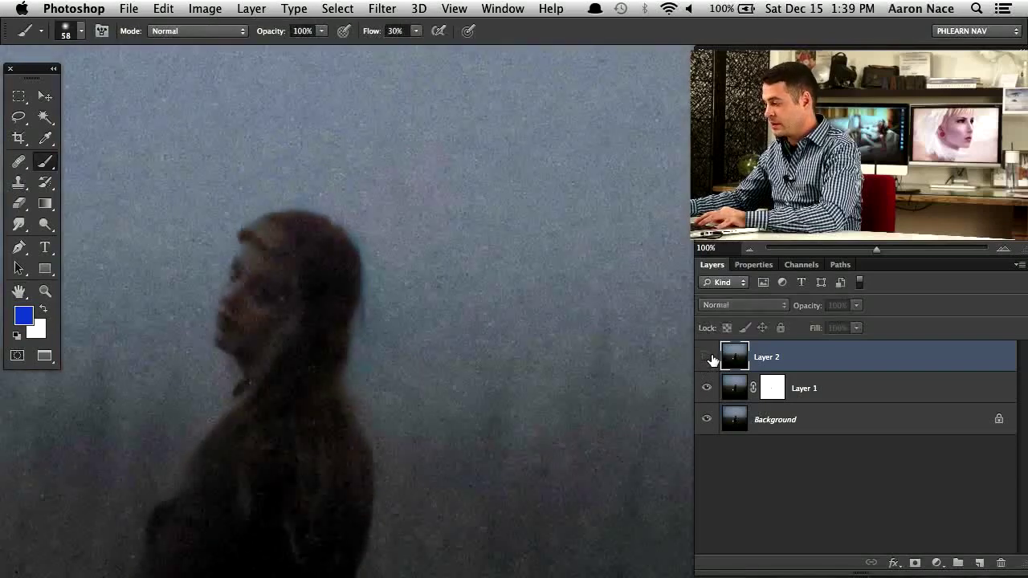
click(706, 362)
click(706, 365)
click(706, 366)
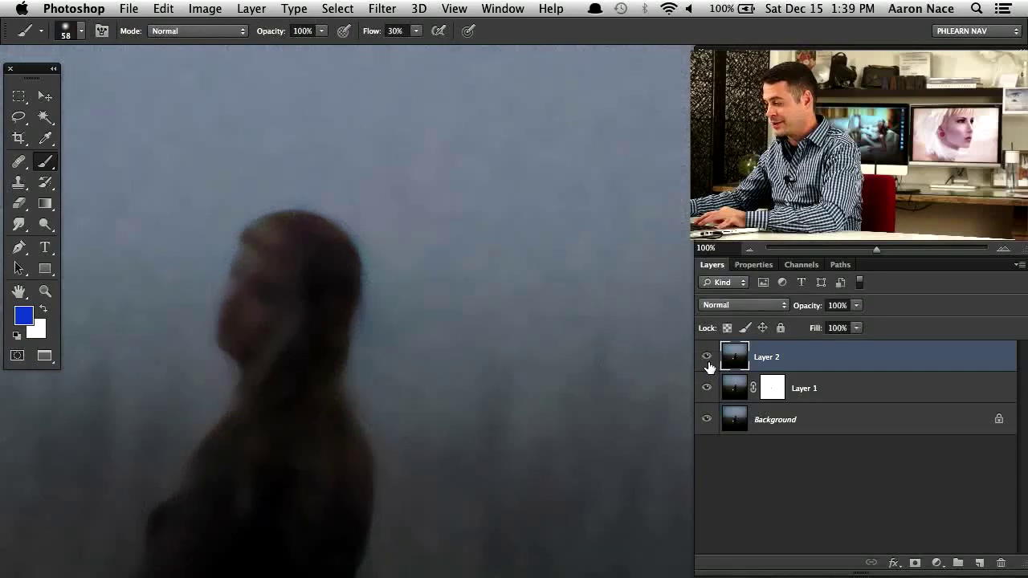
click(707, 365)
click(708, 363)
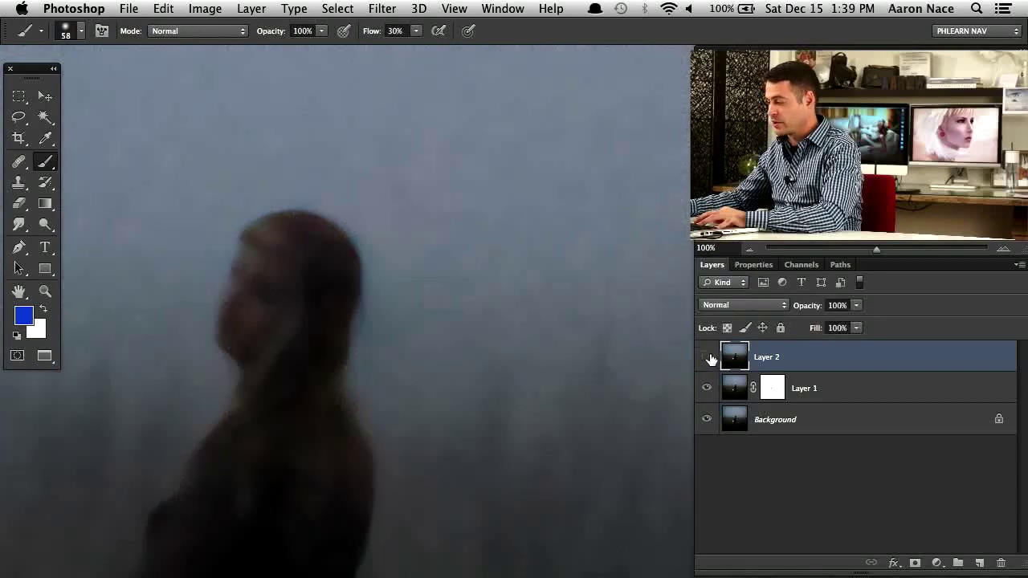
Compare both blur layers against the noisy original across the whole photo, then open the Filter menu
drag(706, 357, 708, 392)
click(706, 358)
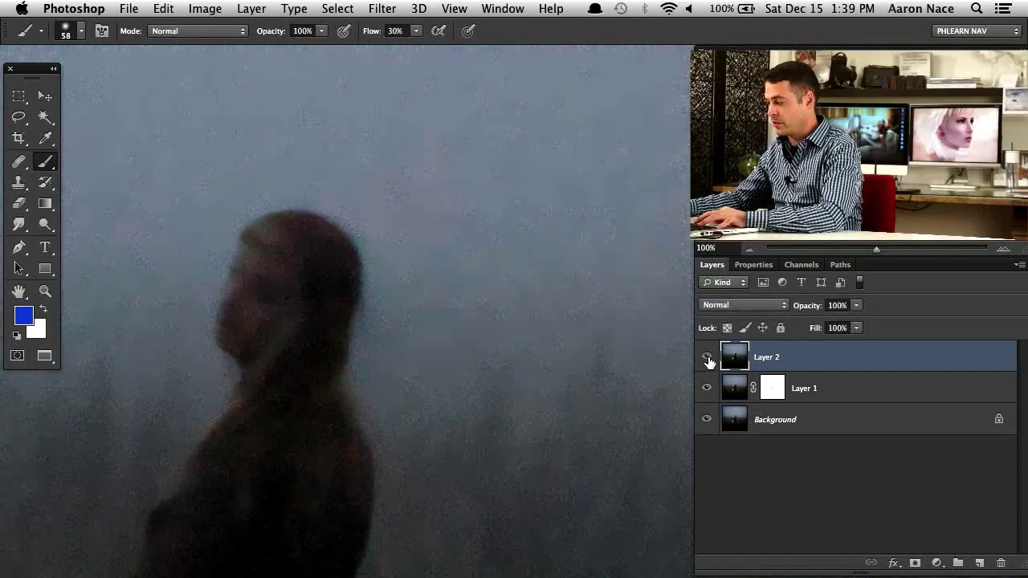
click(706, 358)
click(706, 356)
key(super+minus)
key(super+minus)
key(super+minus)
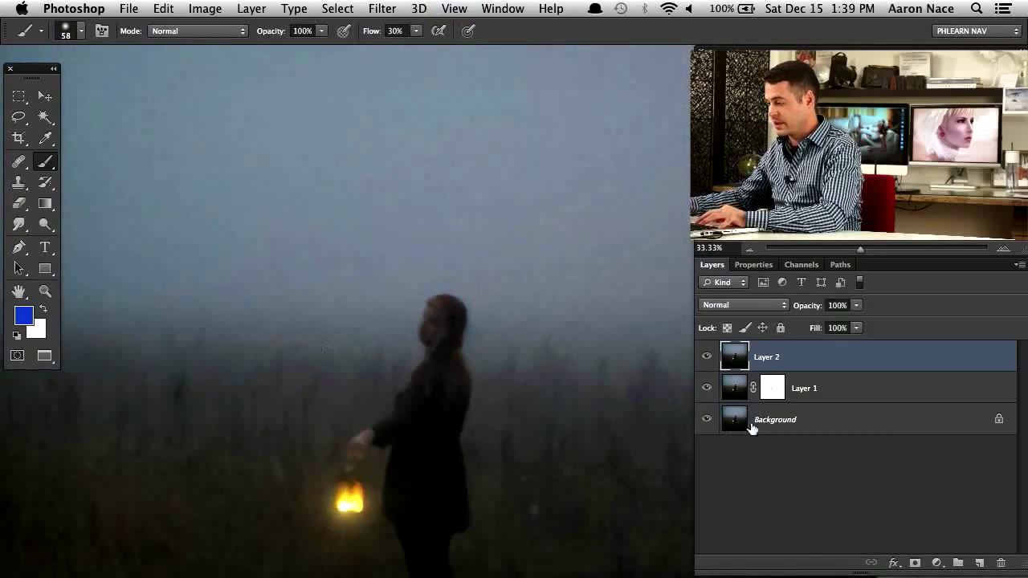
click(707, 359)
click(706, 359)
click(707, 359)
click(708, 358)
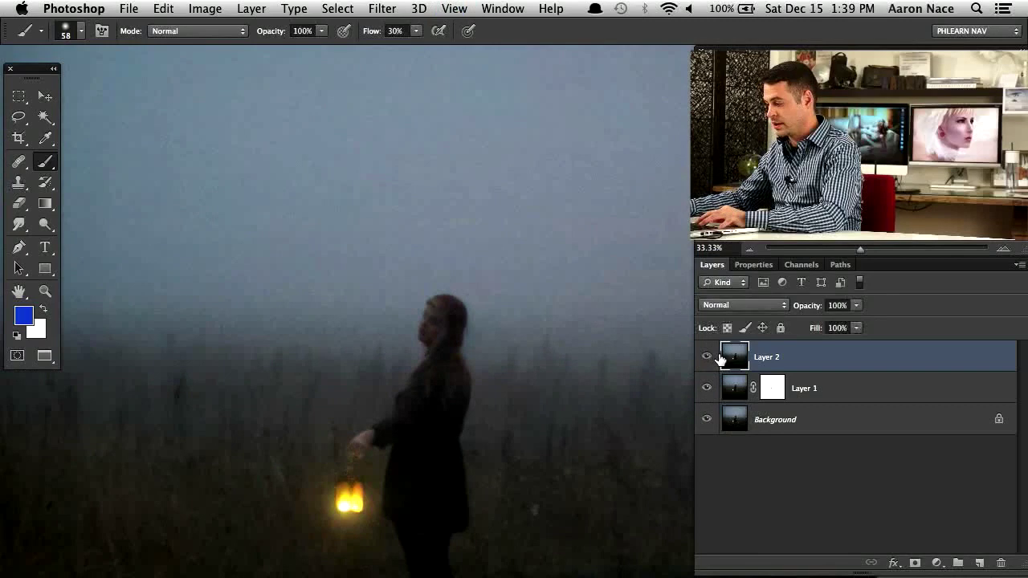
click(708, 359)
click(705, 360)
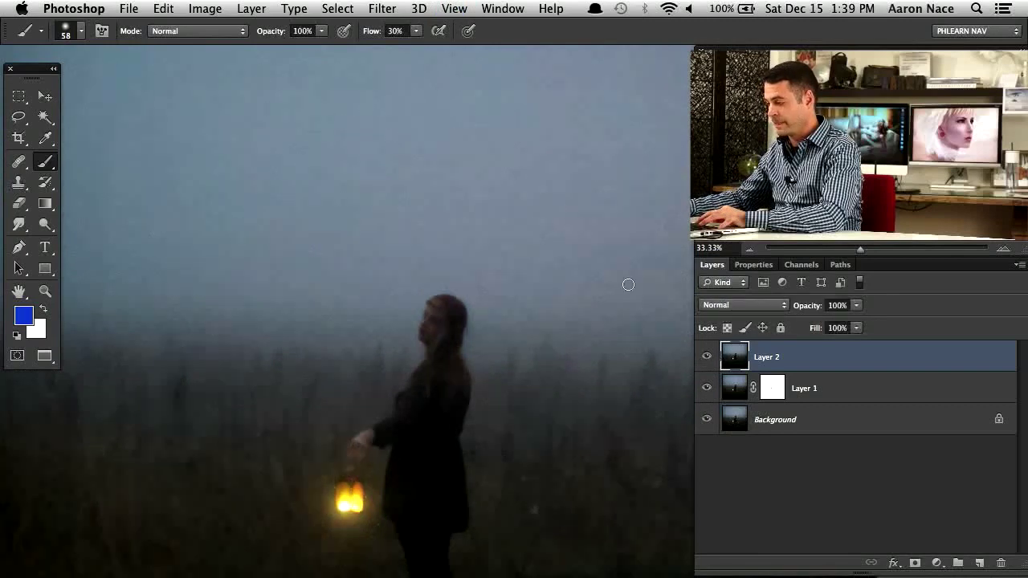
click(384, 10)
Apply Dust & Scratches at a 24-pixel radius to Layer 2 and compare with the original
mouse_move(408, 203)
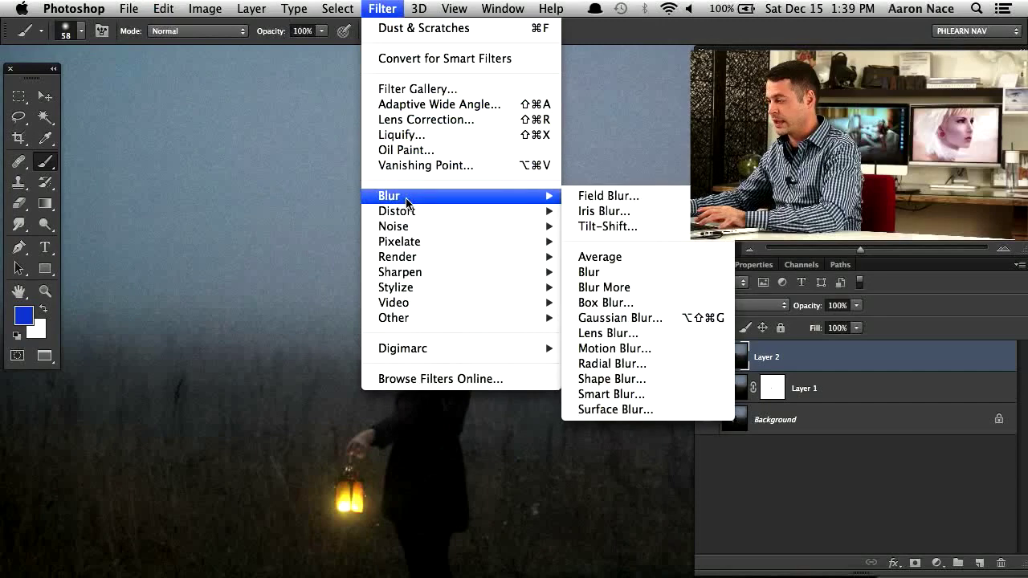
mouse_move(535, 227)
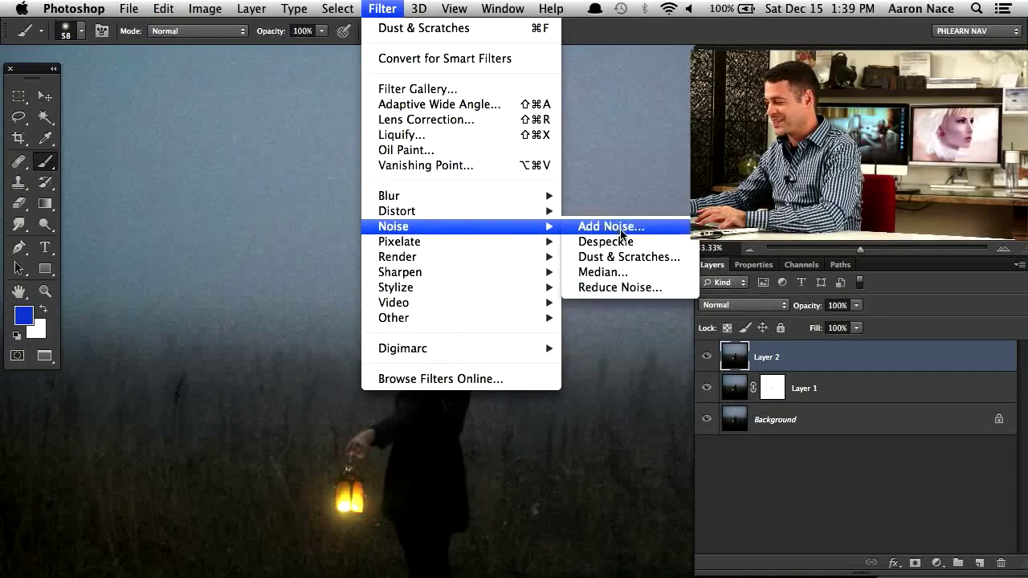
click(636, 256)
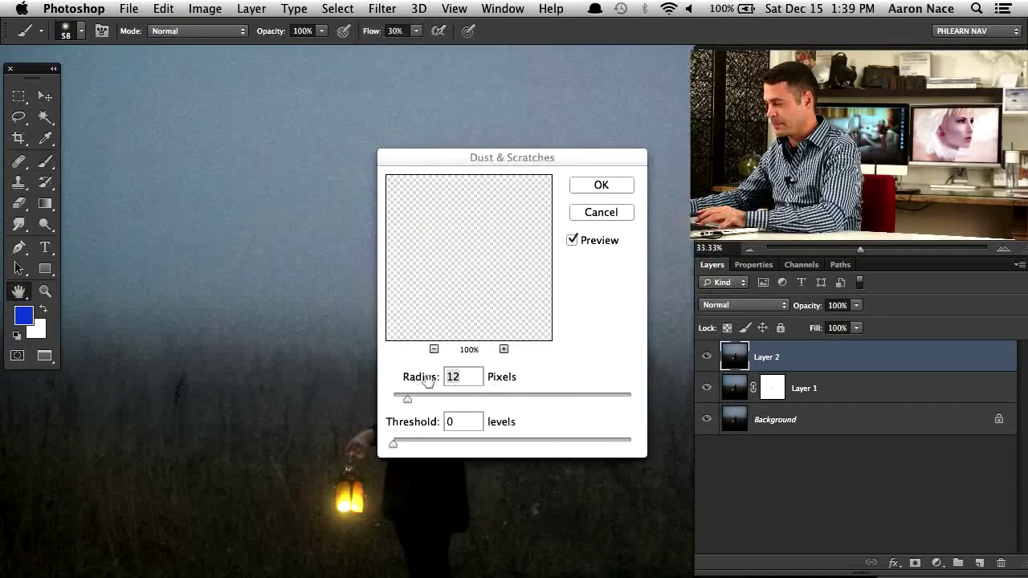
drag(502, 167, 530, 308)
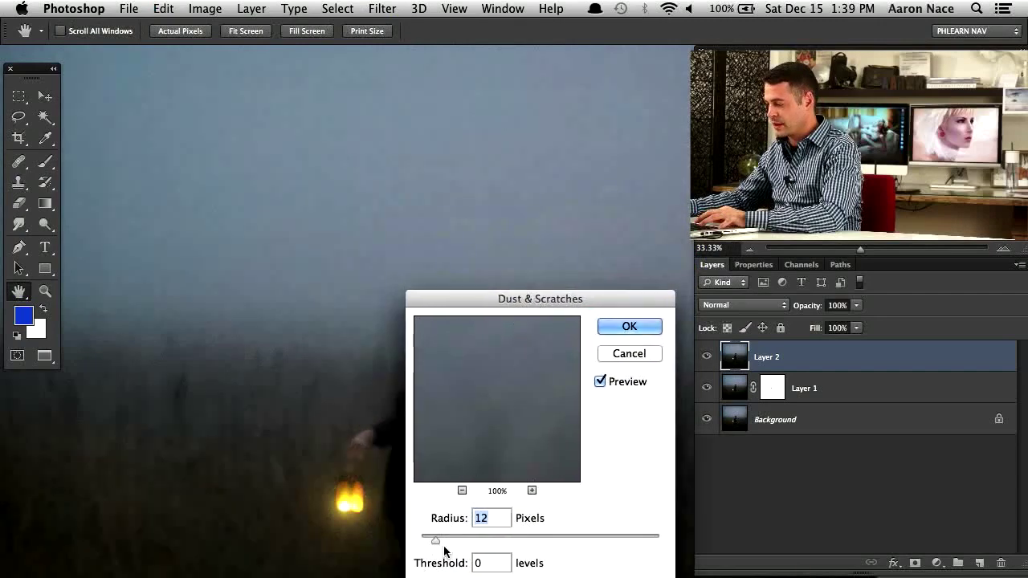
drag(437, 541, 452, 540)
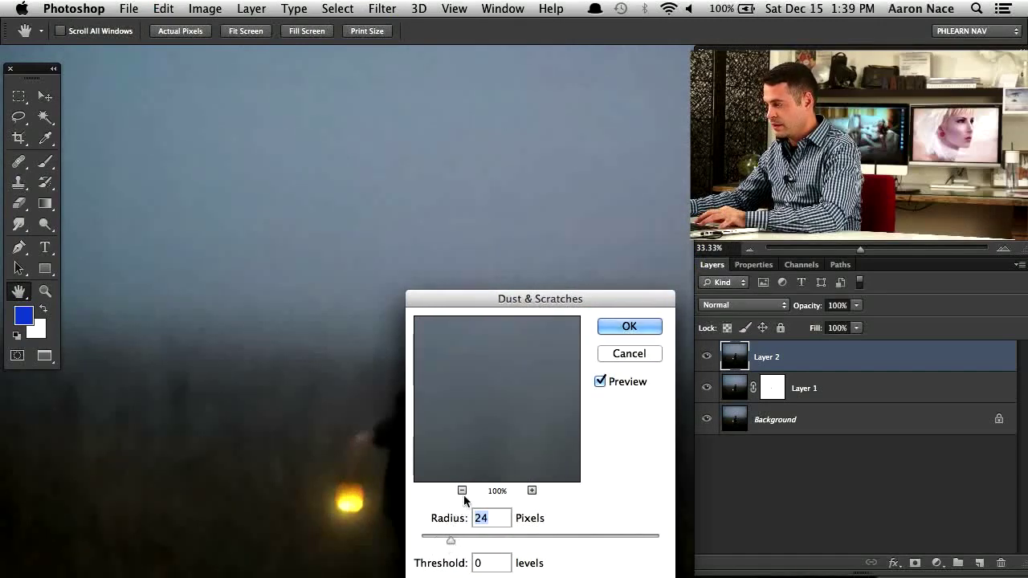
click(622, 326)
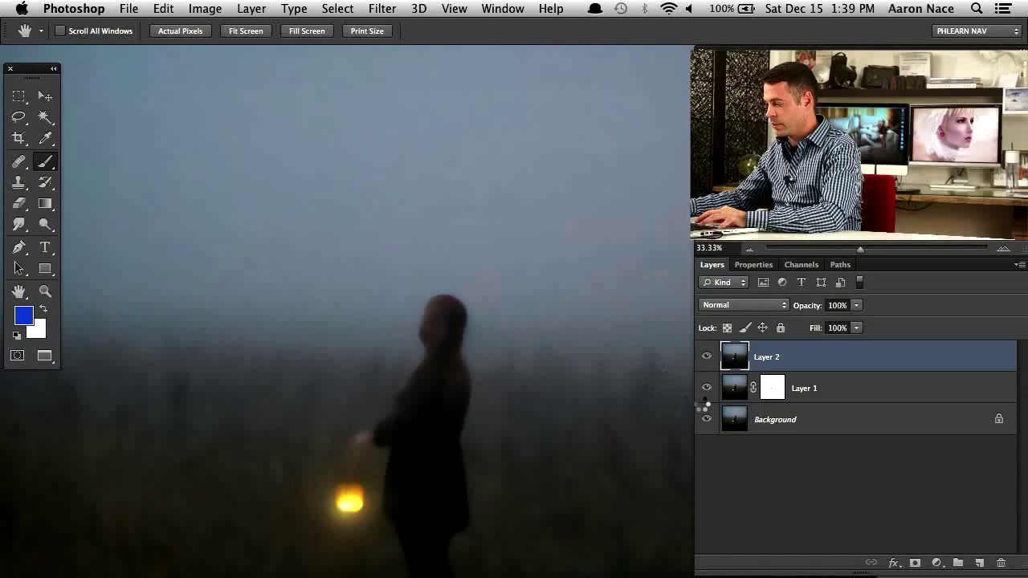
click(706, 358)
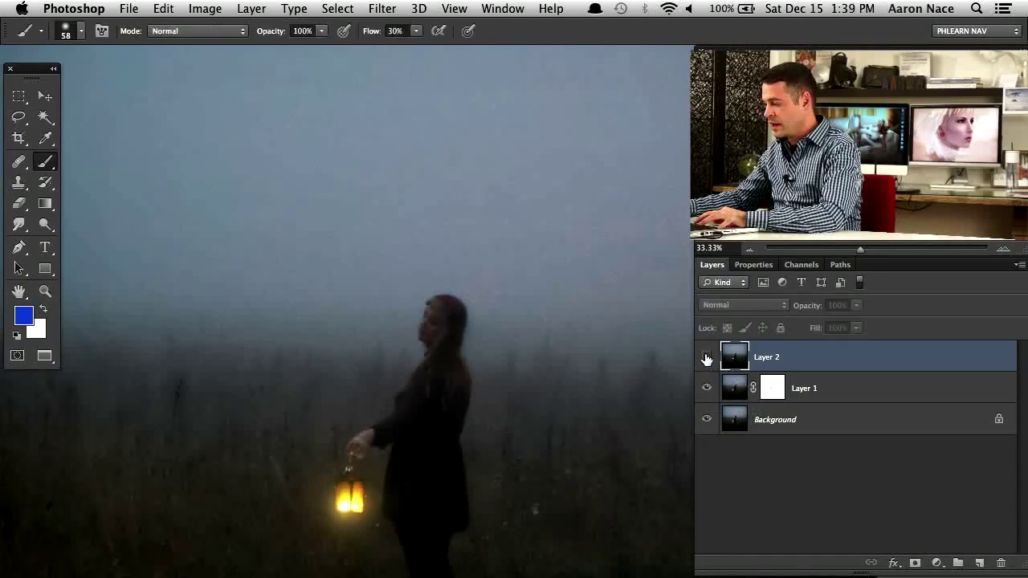
click(706, 358)
click(708, 358)
click(710, 359)
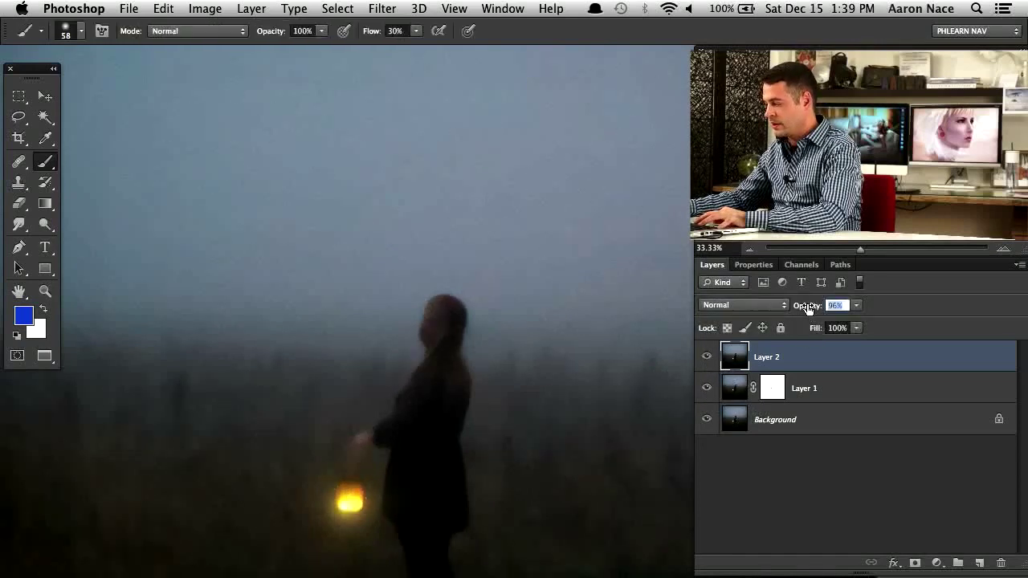
Lower Layer 2's opacity to 64% and give it a white layer mask
drag(808, 310, 785, 306)
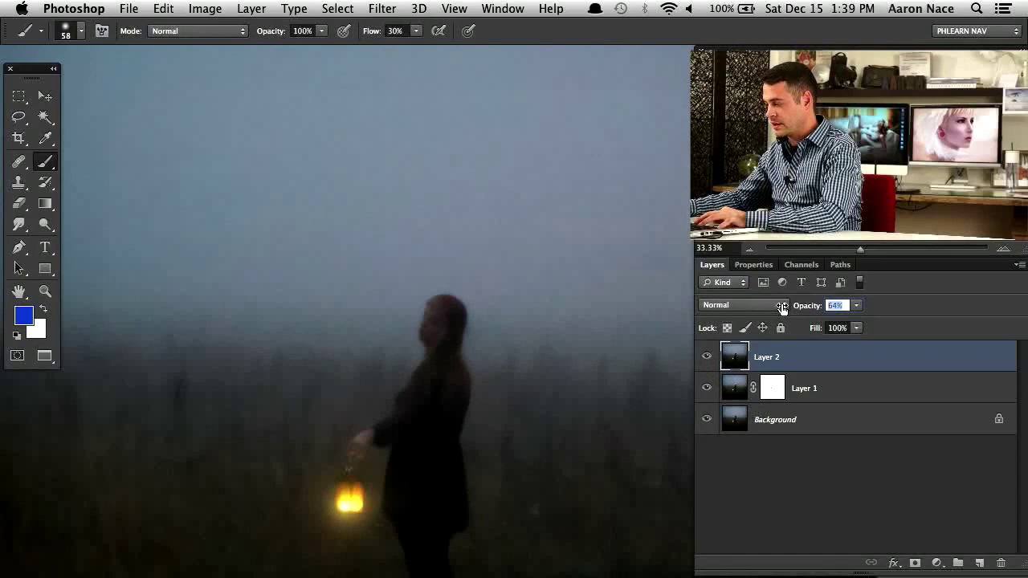
click(707, 357)
click(707, 358)
click(706, 357)
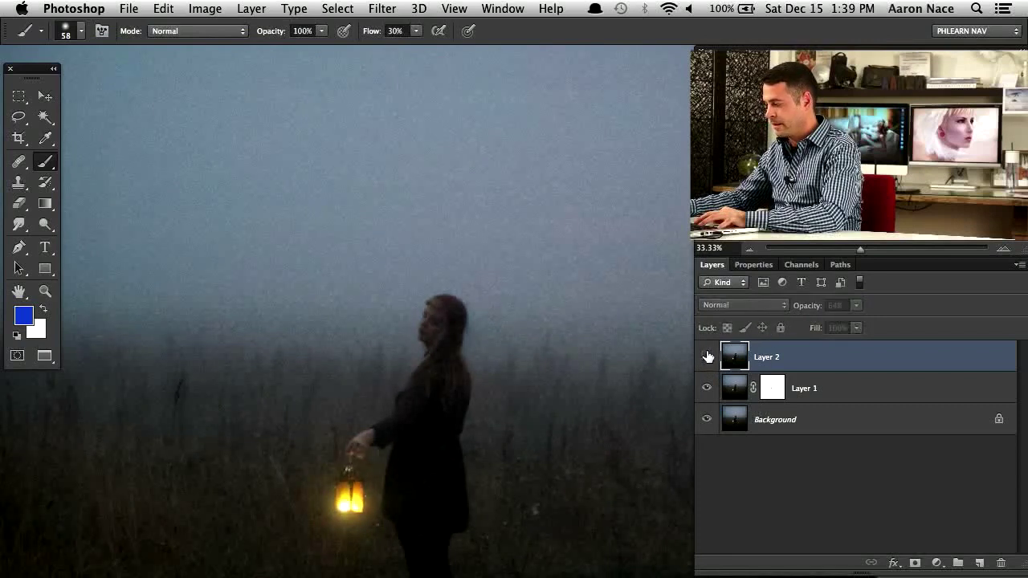
click(707, 359)
click(707, 358)
click(707, 358)
click(708, 359)
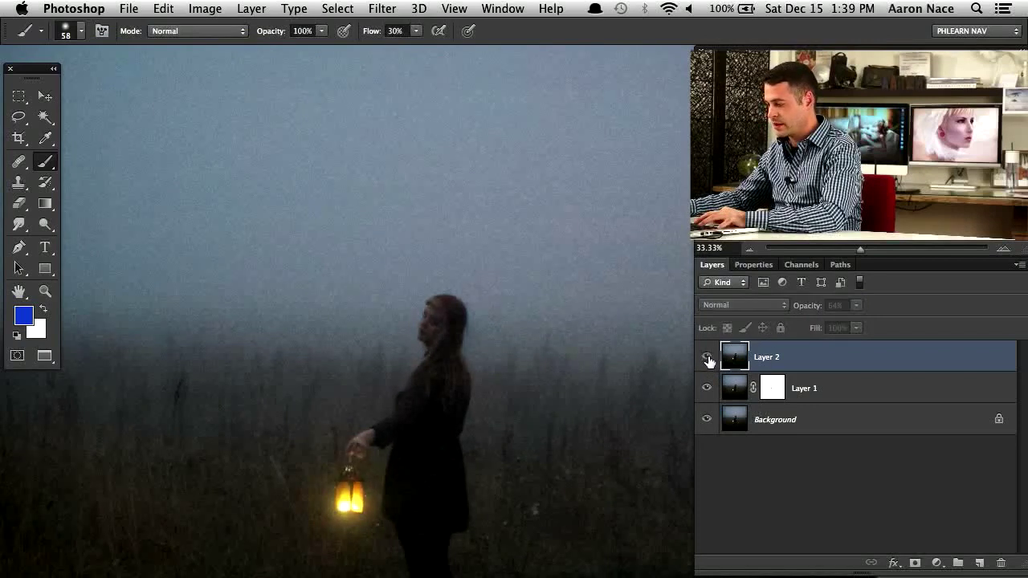
click(709, 359)
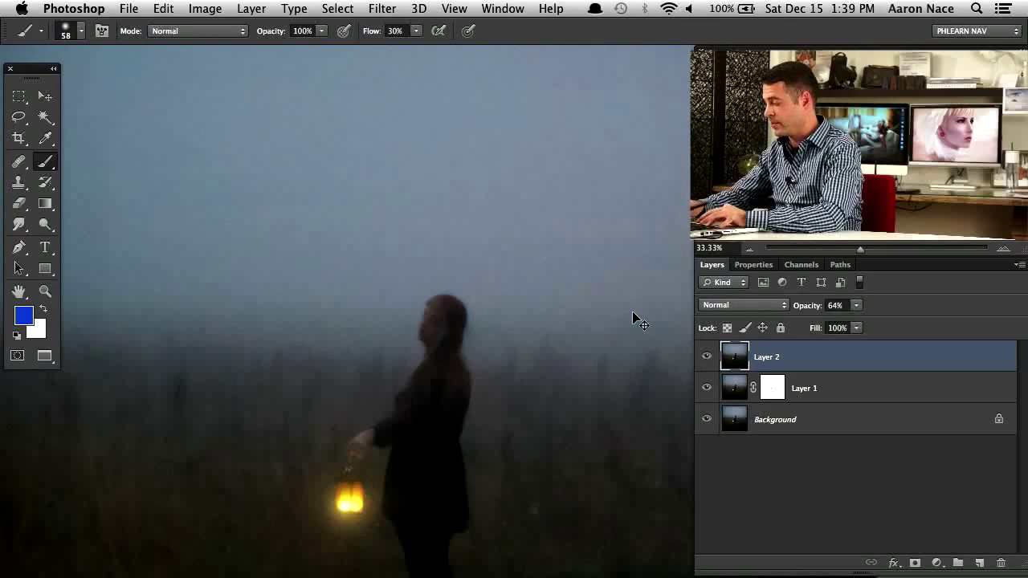
key(super+1)
key(super+m)
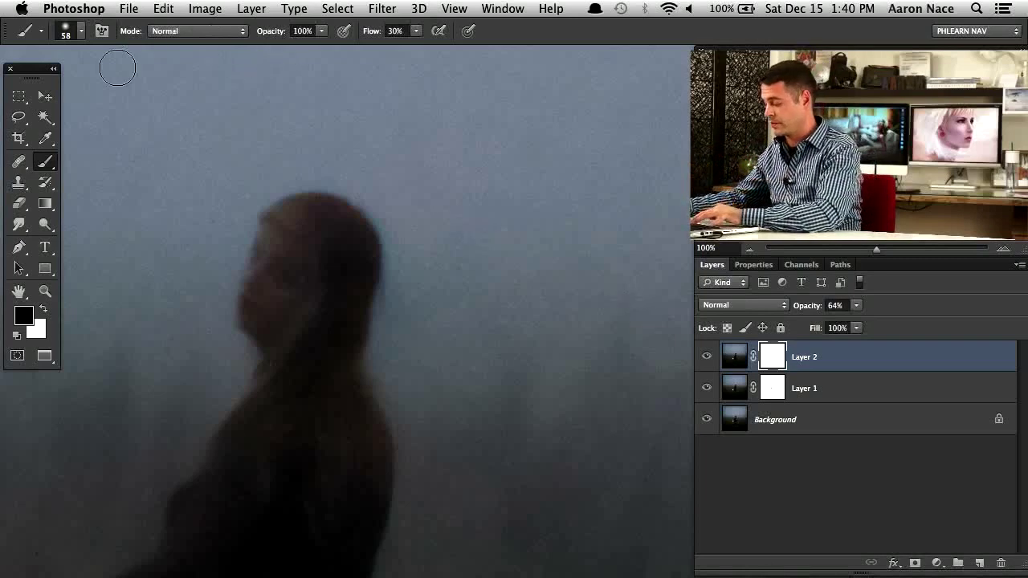
mouse_move(280, 291)
mouse_down()
mouse_move(297, 274)
mouse_move(285, 159)
mouse_move(278, 308)
mouse_move(268, 284)
mouse_move(284, 294)
mouse_move(286, 249)
mouse_move(252, 239)
mouse_move(249, 280)
mouse_move(289, 229)
mouse_move(347, 298)
mouse_move(362, 252)
mouse_up()
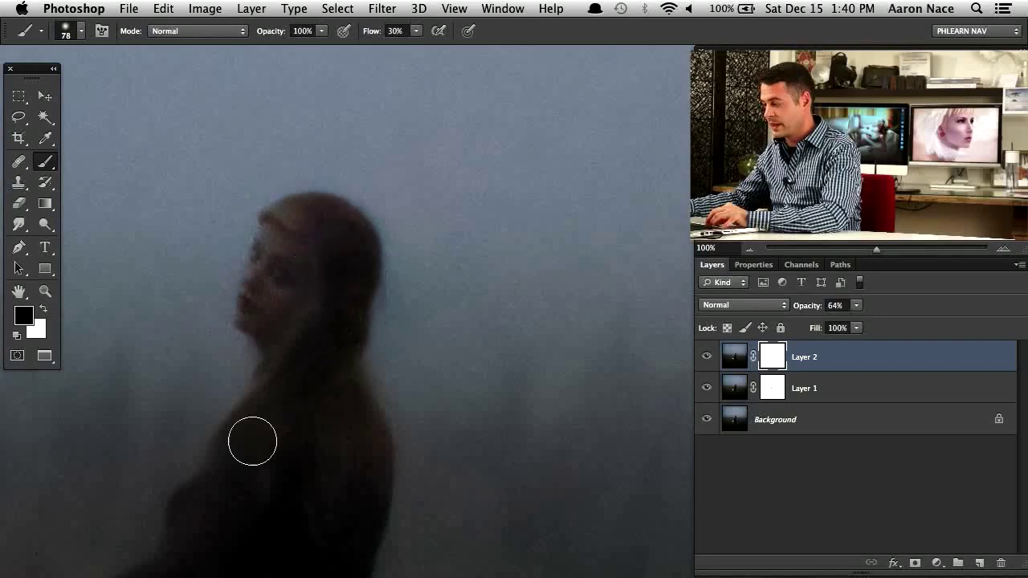
drag(276, 409, 312, 418)
drag(340, 541, 376, 380)
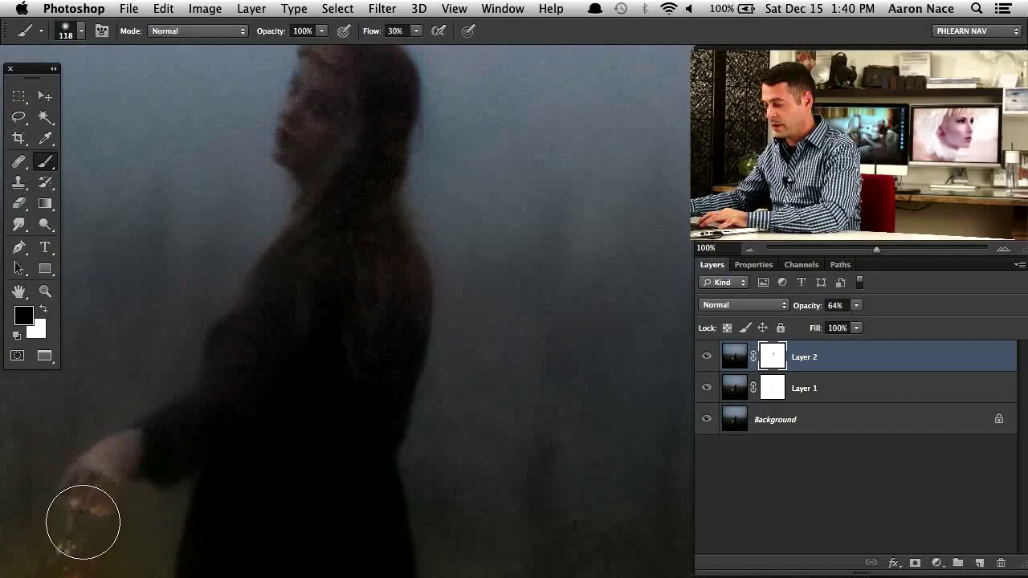
drag(83, 522, 228, 354)
drag(191, 494, 230, 459)
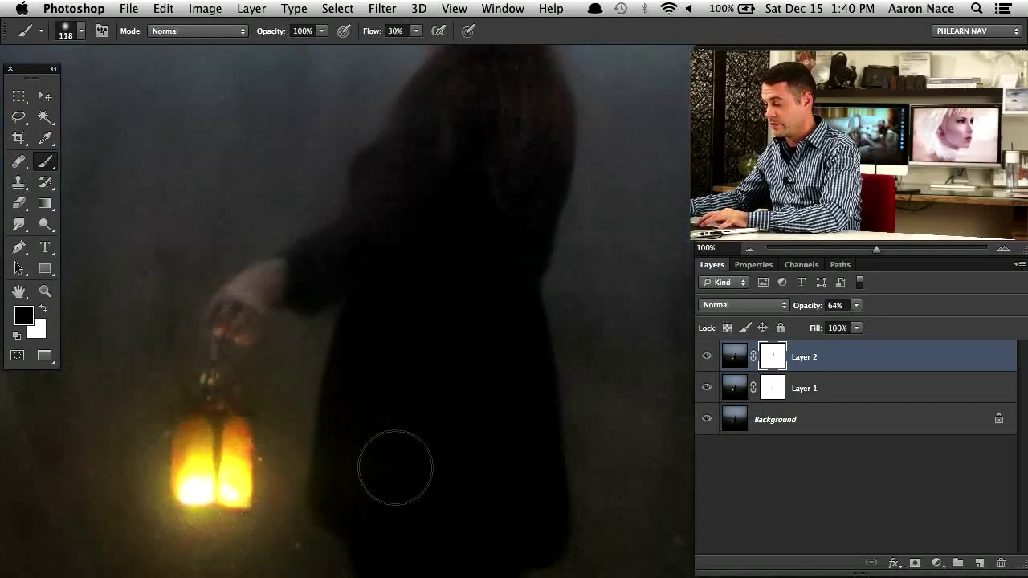
drag(448, 272, 380, 512)
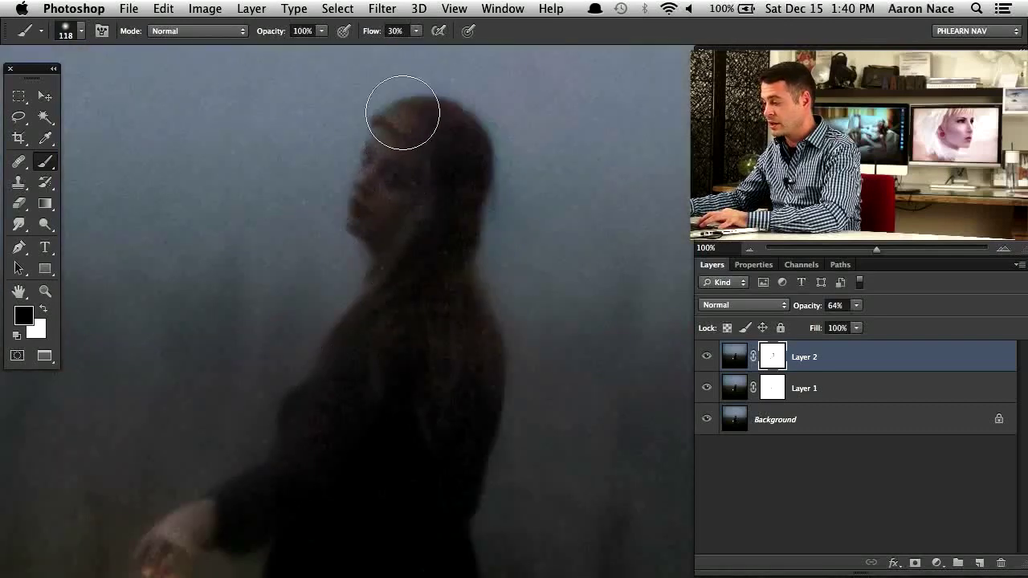
key(x)
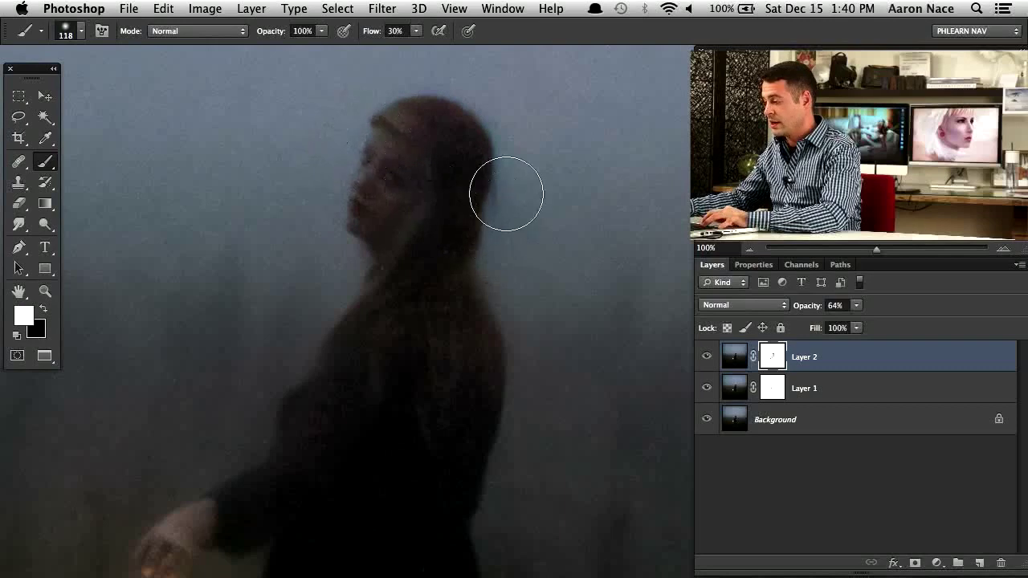
key(x)
key(x)
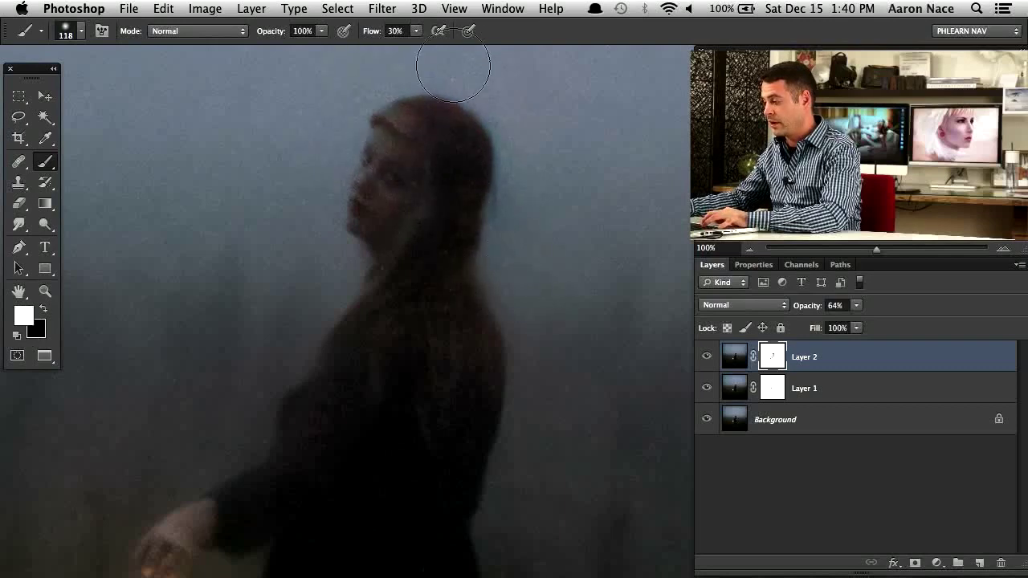
key(super+minus)
key(super+minus)
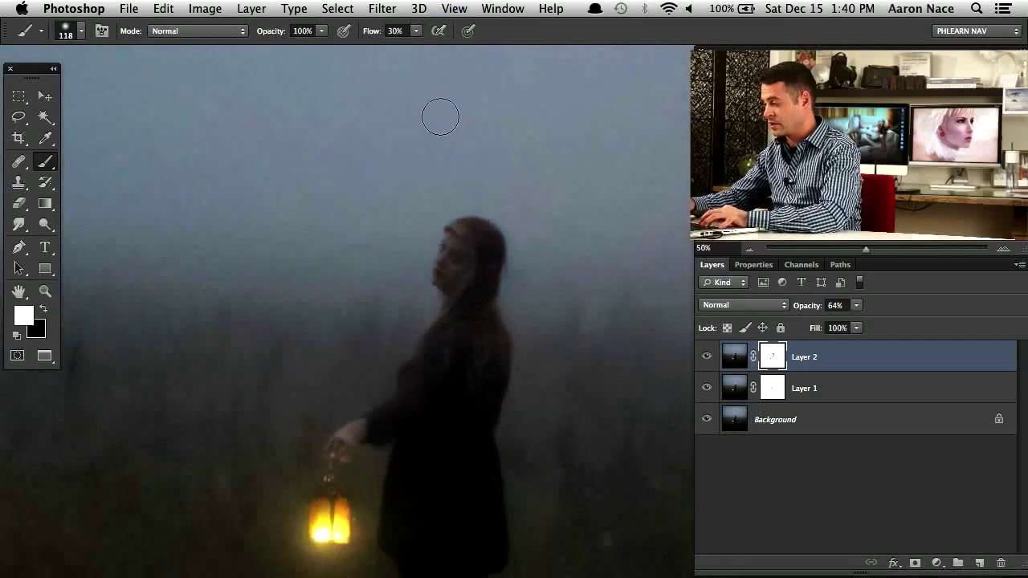
click(707, 359)
click(707, 359)
click(706, 359)
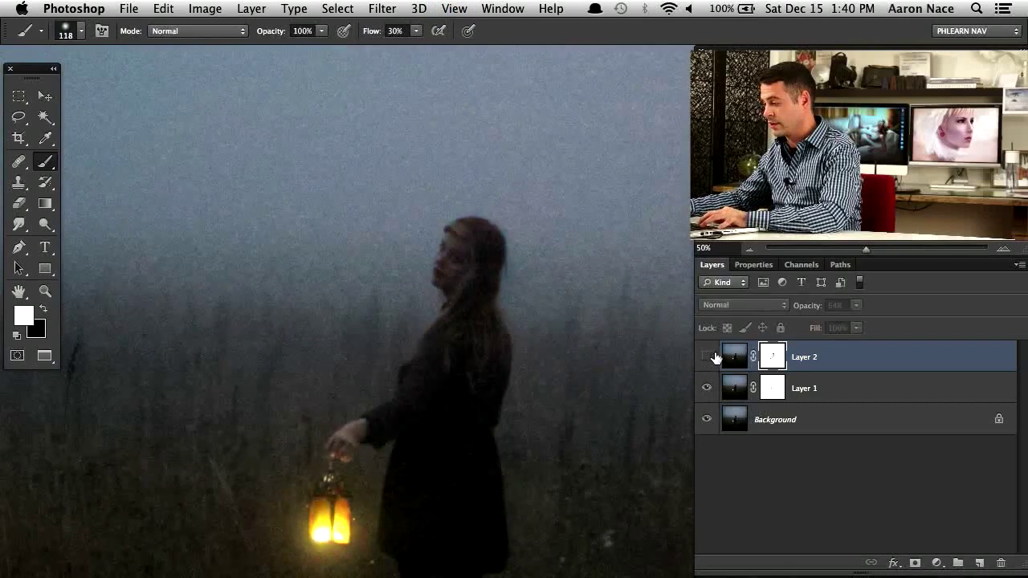
click(707, 359)
mouse_move(813, 311)
mouse_down()
mouse_move(792, 313)
mouse_move(835, 305)
mouse_move(811, 307)
mouse_up()
click(707, 359)
click(708, 359)
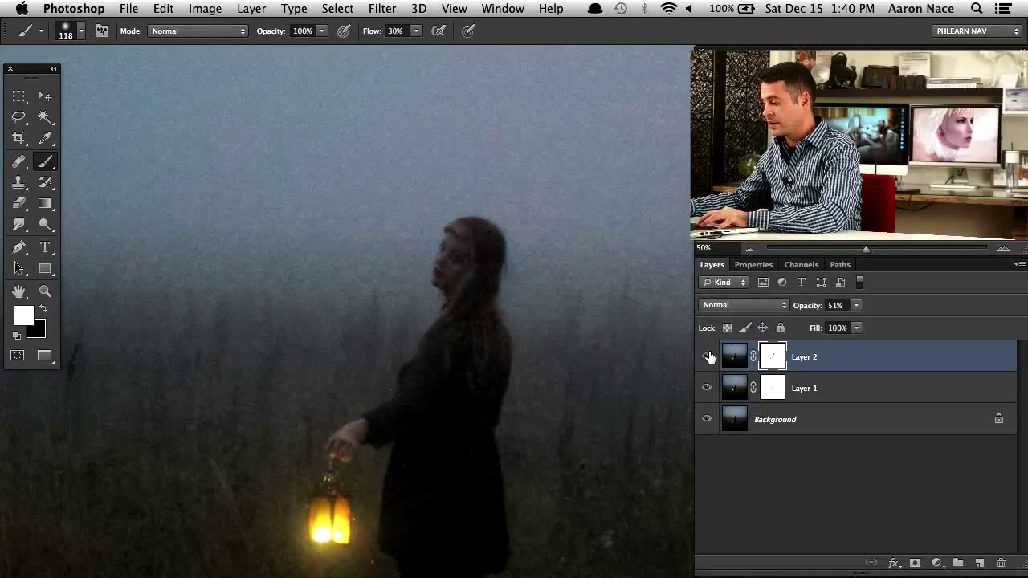
click(707, 359)
click(708, 359)
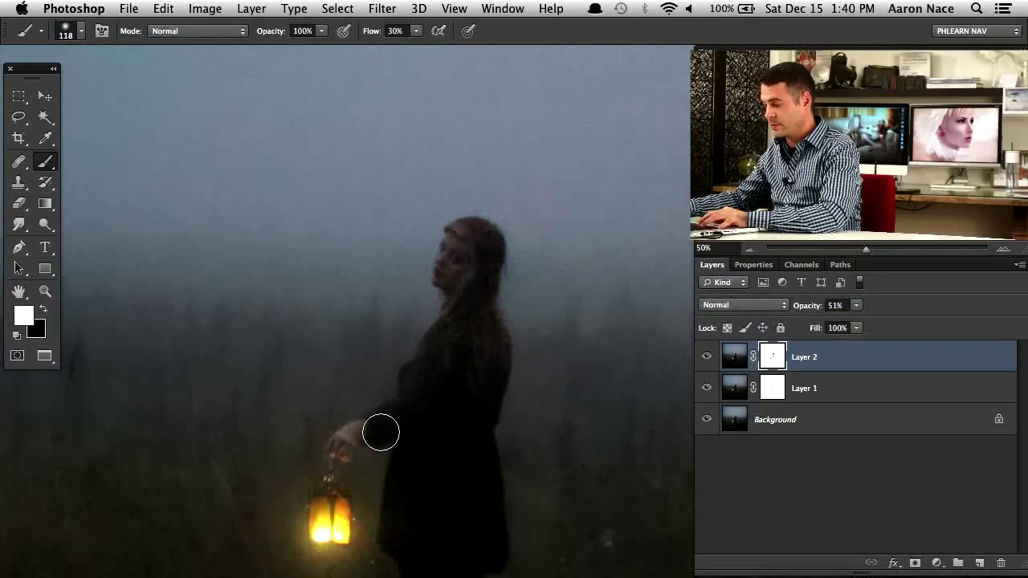
key(x)
drag(363, 440, 375, 415)
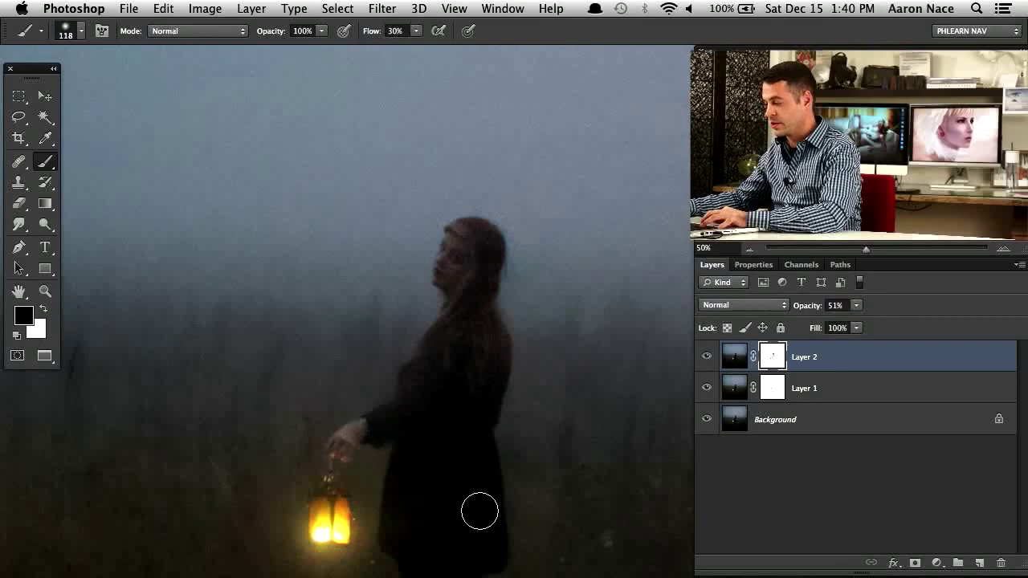
click(707, 357)
click(707, 357)
scroll(548, 466, down, 5)
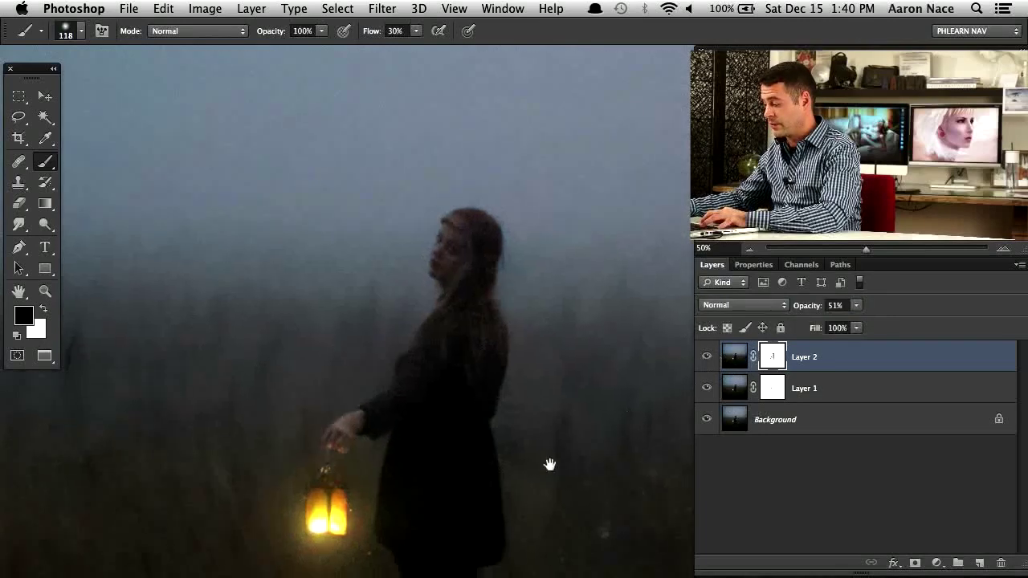
scroll(316, 394, right, 3)
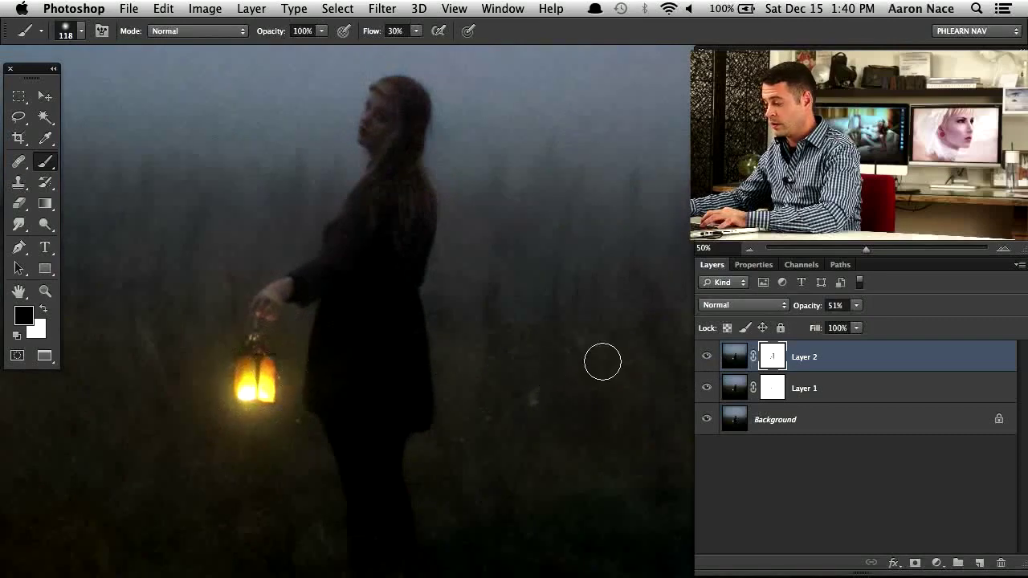
click(708, 358)
click(708, 357)
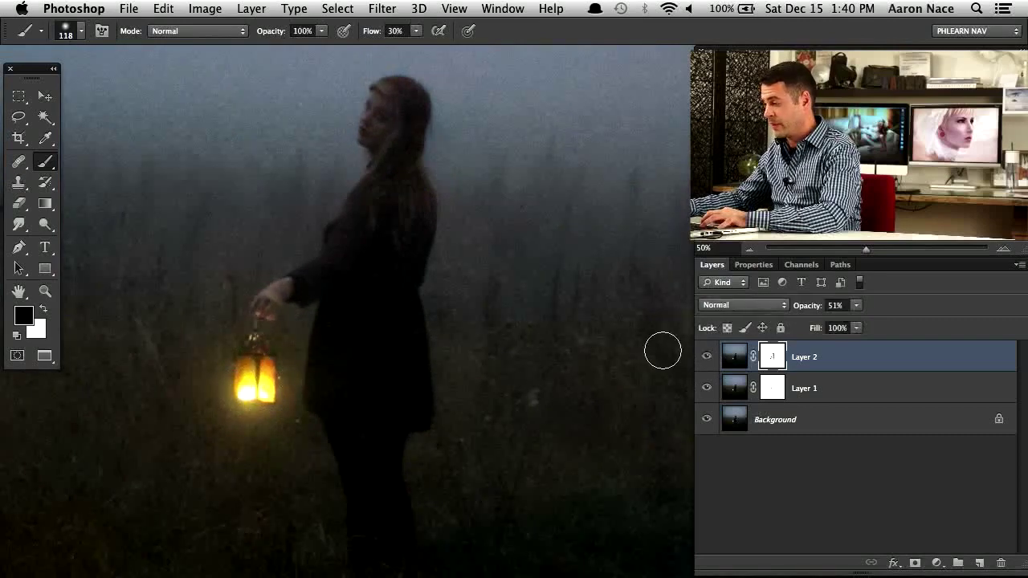
scroll(626, 350, up, 4)
scroll(627, 350, left, 2)
drag(483, 362, 601, 417)
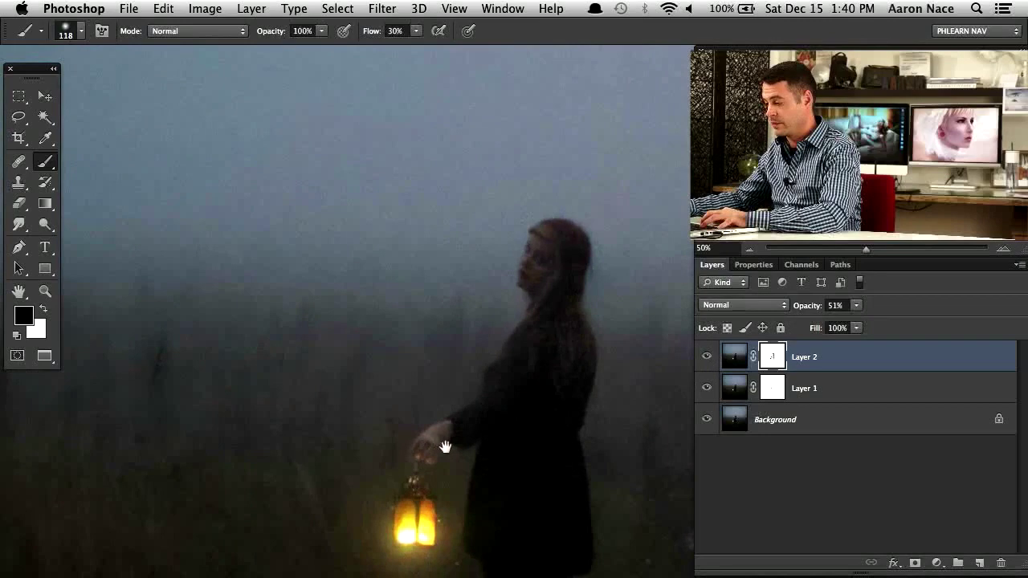
Pan the view of the foggy photo up and to the left
mouse_move(445, 447)
mouse_down()
mouse_move(561, 325)
mouse_move(496, 334)
mouse_move(351, 310)
mouse_up()
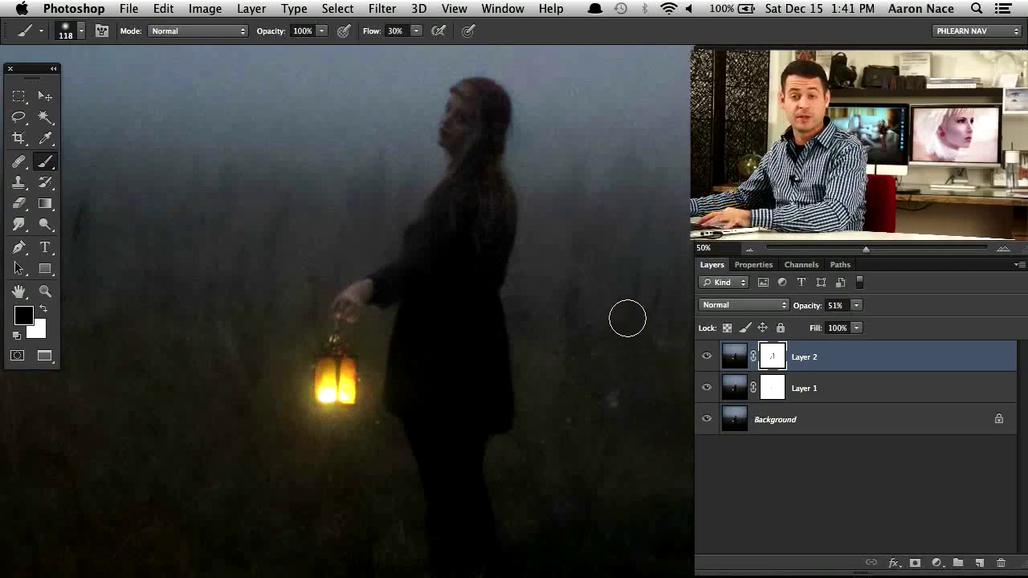
Merge all visible layers into a new Layer 3 and frame the woman's face at 100%
key(super+alt+shift+e)
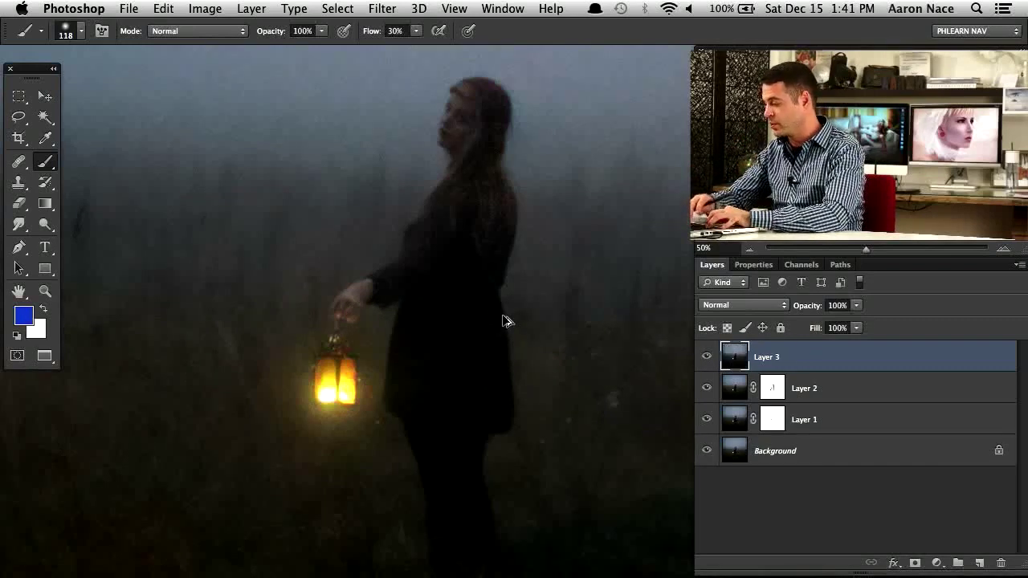
scroll(506, 319, up, 1)
scroll(506, 320, up, 1)
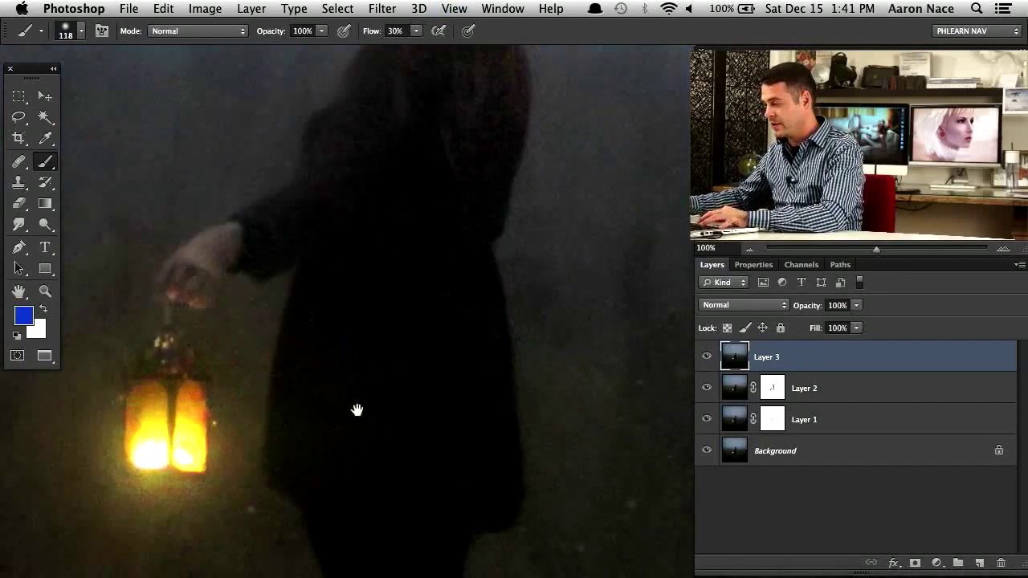
drag(407, 224, 415, 443)
drag(419, 332, 399, 396)
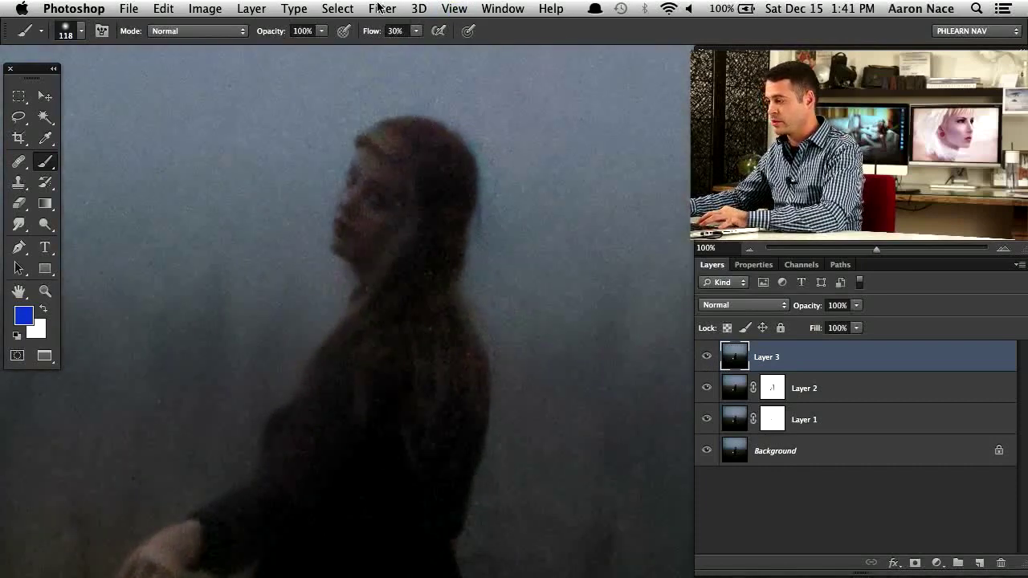
Open the Filter > Noise > Reduce Noise dialog for Layer 3
click(379, 8)
mouse_move(438, 228)
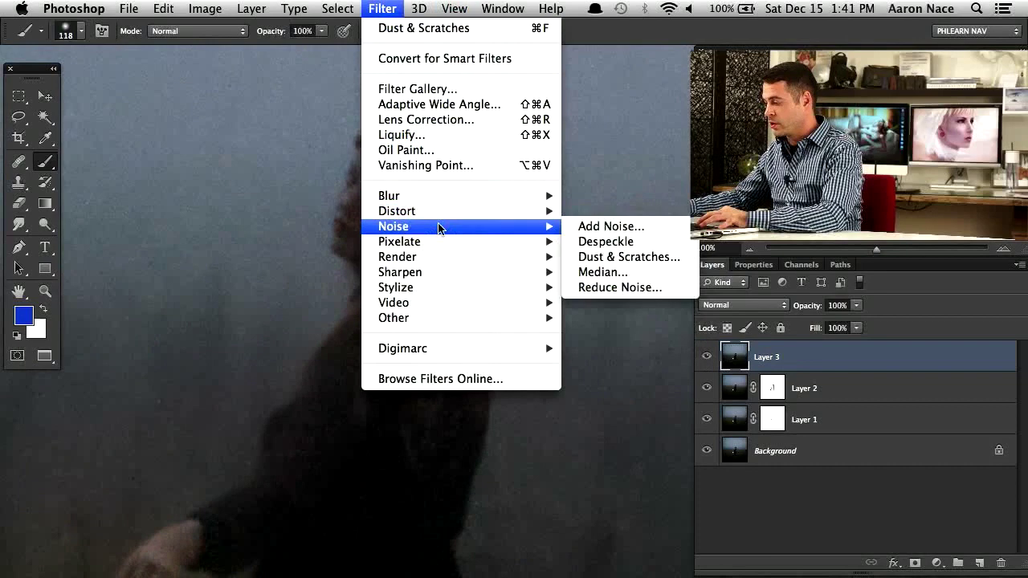
click(623, 286)
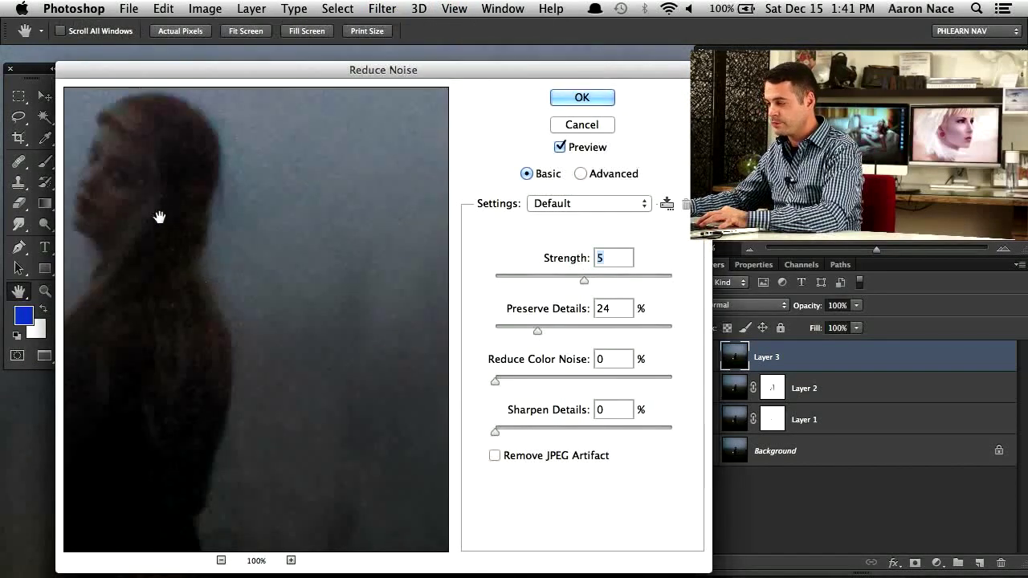
Set Reduce Noise to Strength 8 and Preserve Details 35% while previewing the woman's face
drag(159, 216, 278, 273)
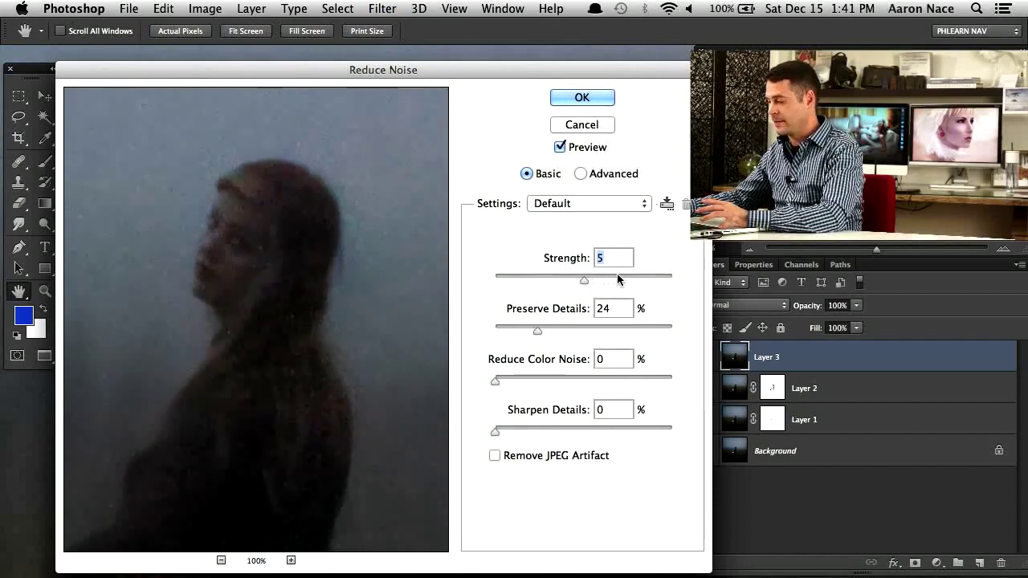
drag(584, 280, 531, 281)
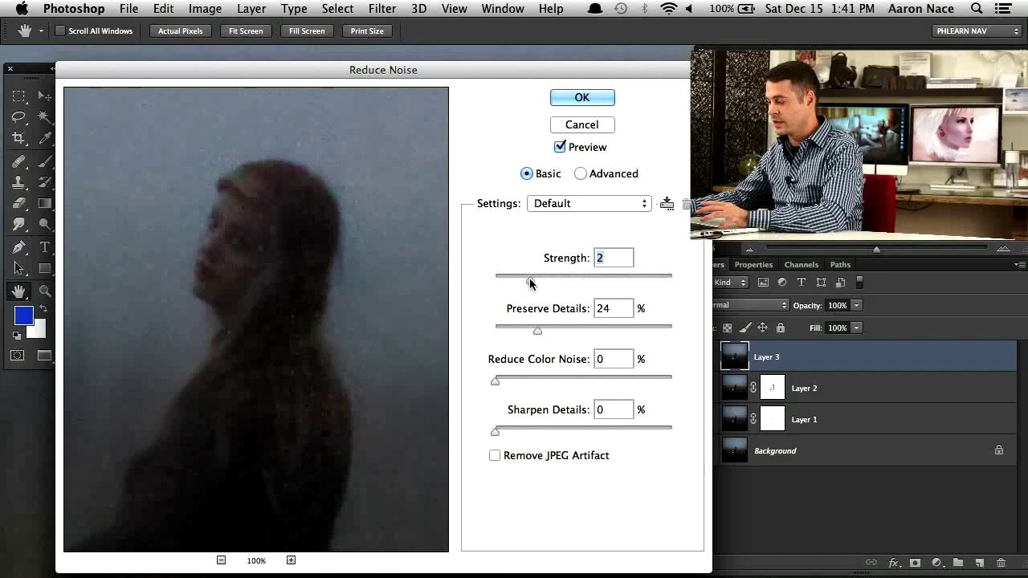
click(612, 280)
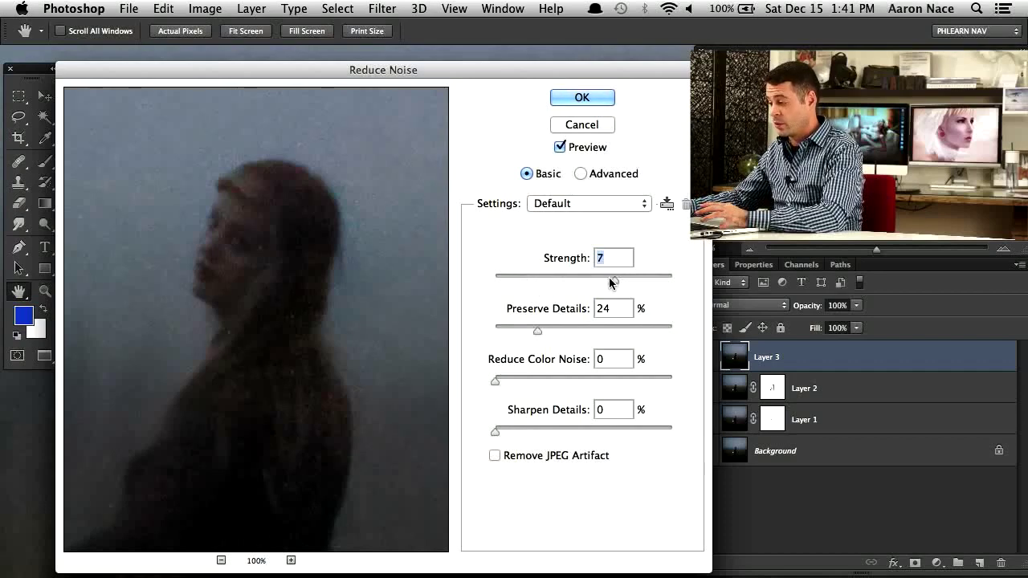
drag(558, 329, 555, 332)
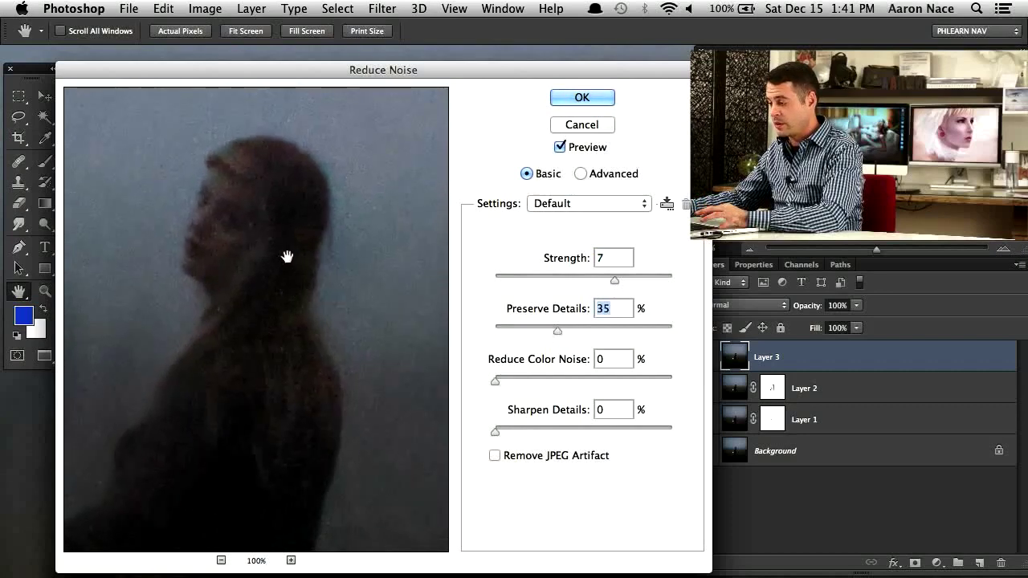
drag(297, 275, 307, 297)
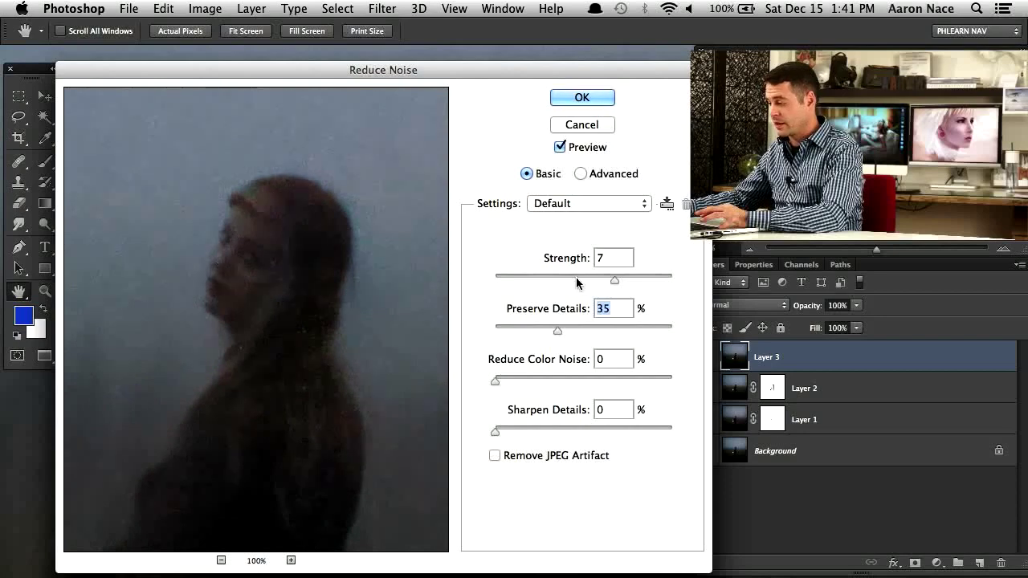
drag(544, 329, 523, 330)
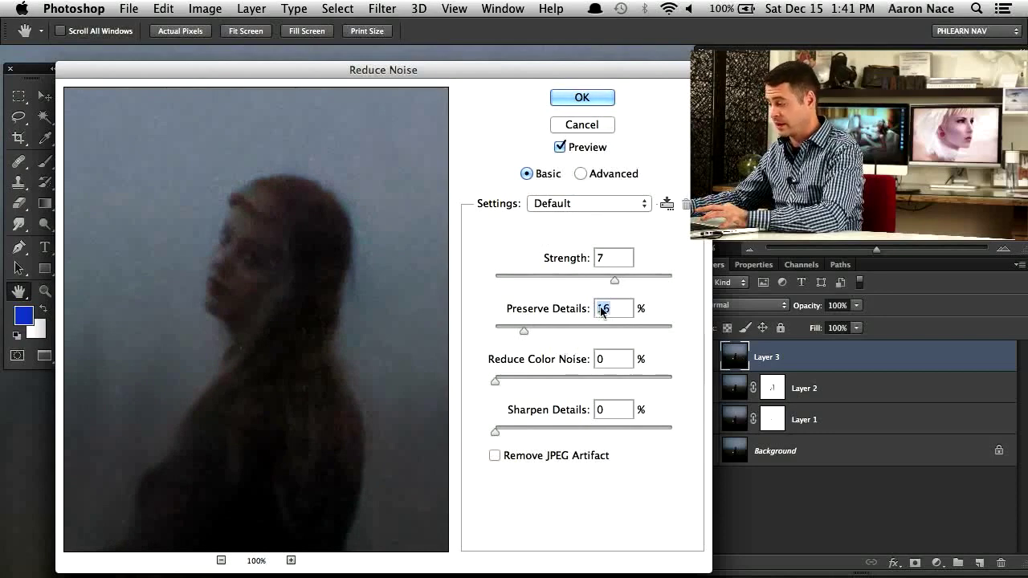
click(634, 277)
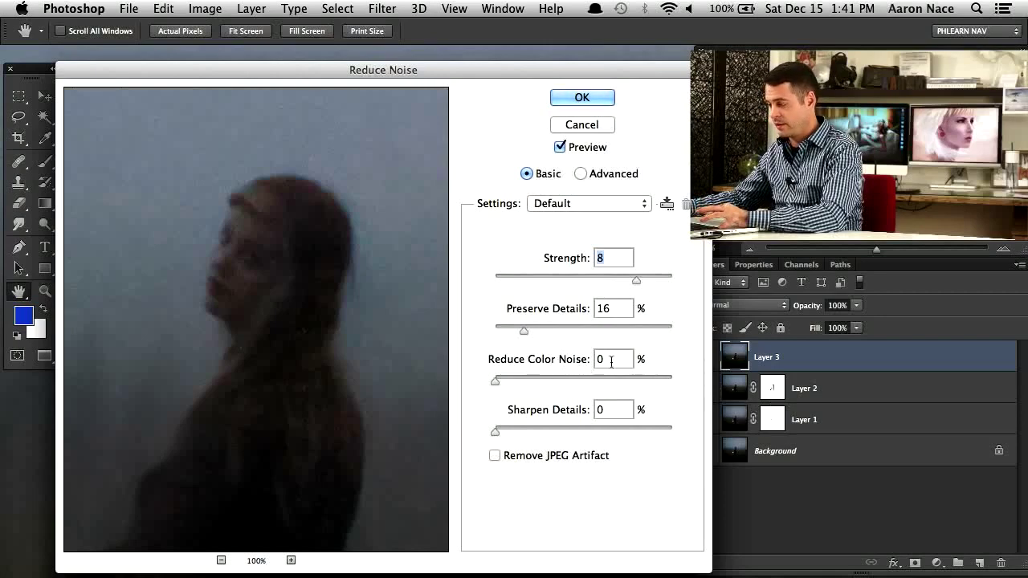
mouse_move(333, 305)
mouse_down()
mouse_move(345, 312)
mouse_move(337, 300)
mouse_up()
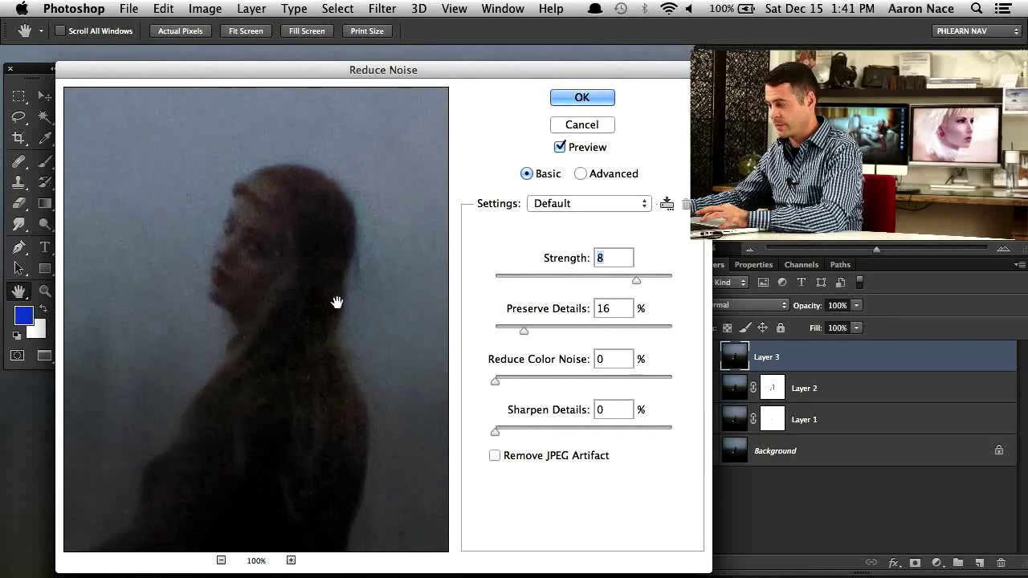
click(558, 331)
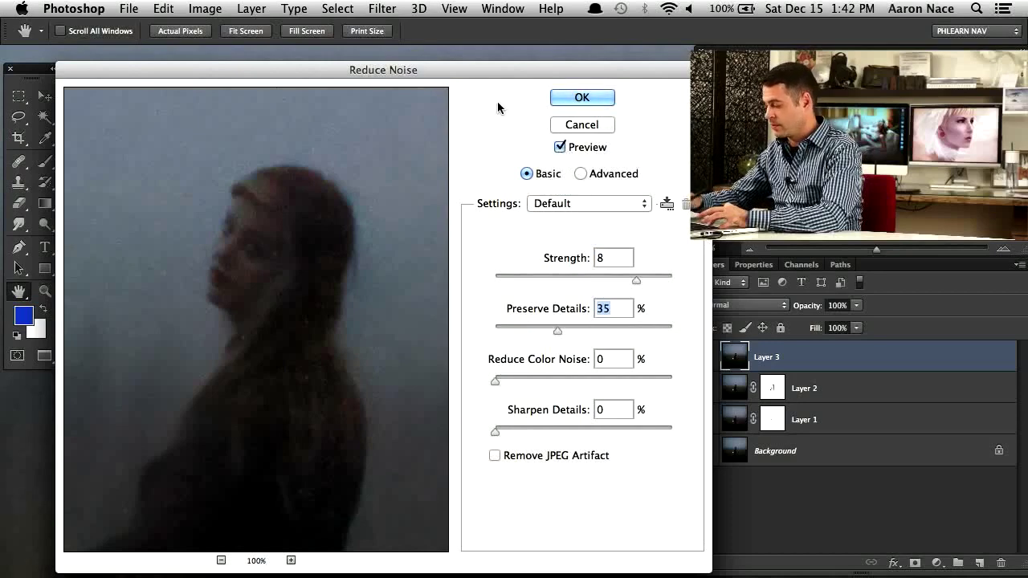
click(560, 147)
drag(526, 333, 605, 330)
drag(523, 331, 509, 332)
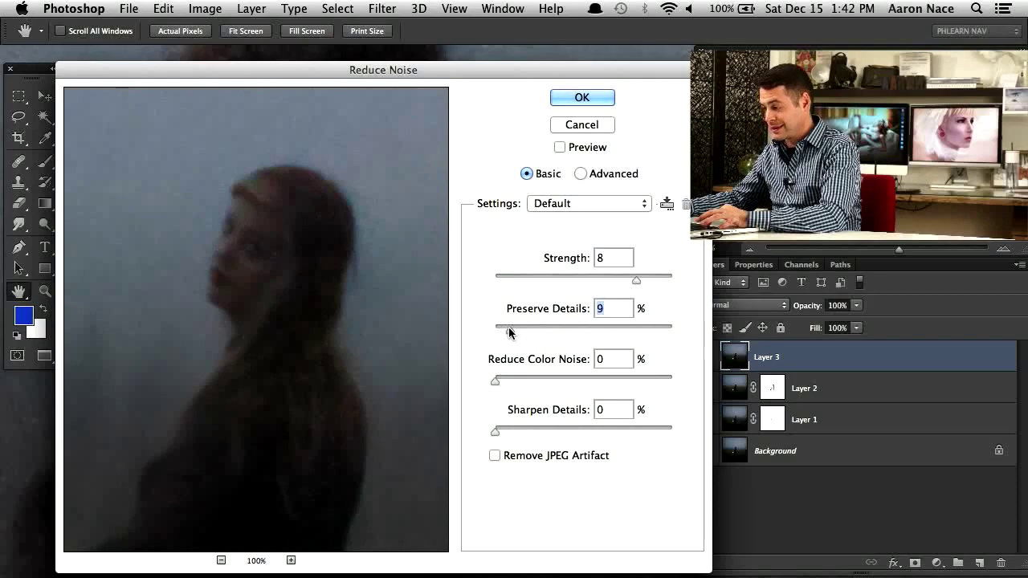
drag(638, 281, 653, 278)
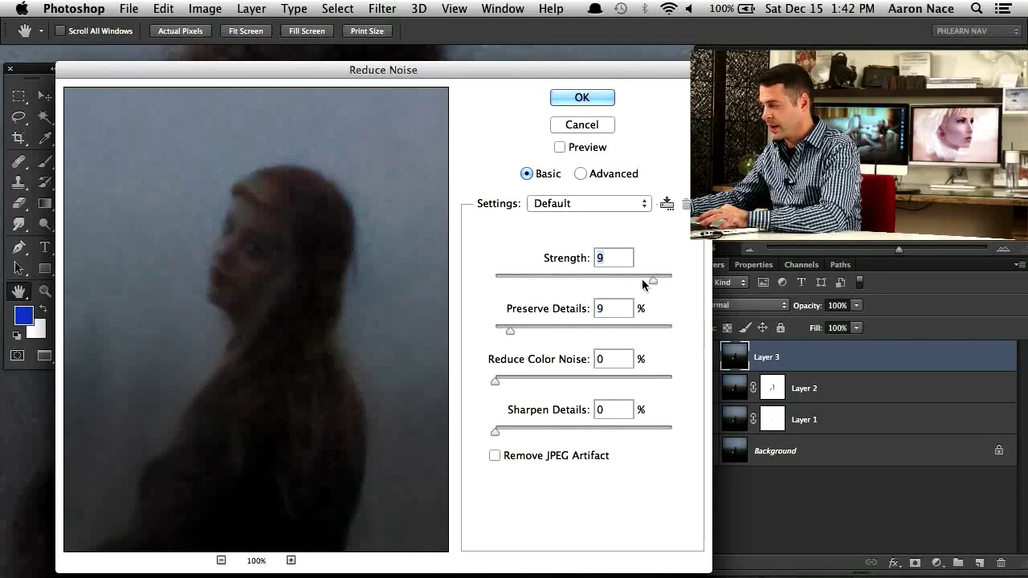
click(560, 148)
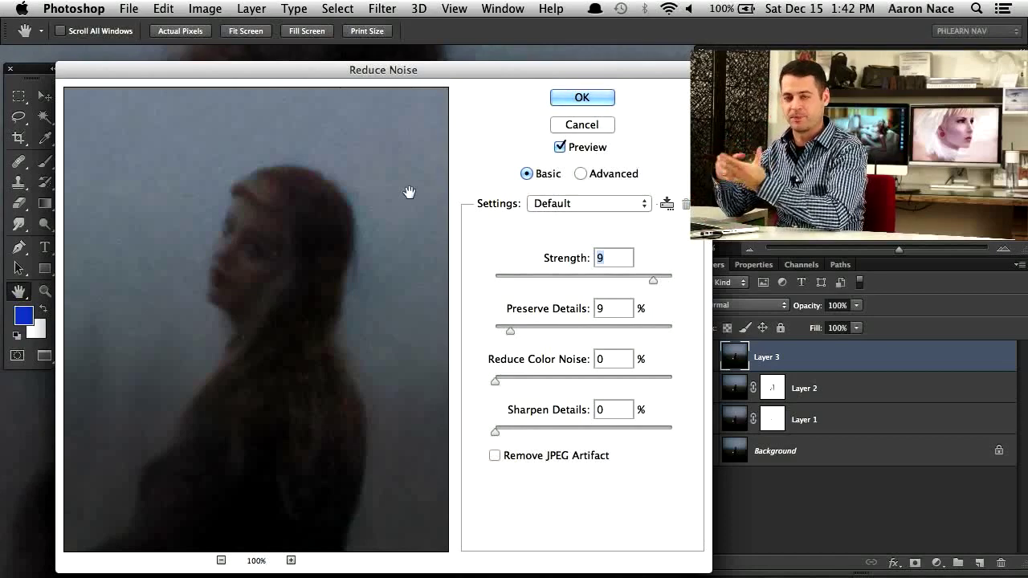
click(512, 329)
drag(513, 331, 503, 330)
drag(305, 252, 316, 257)
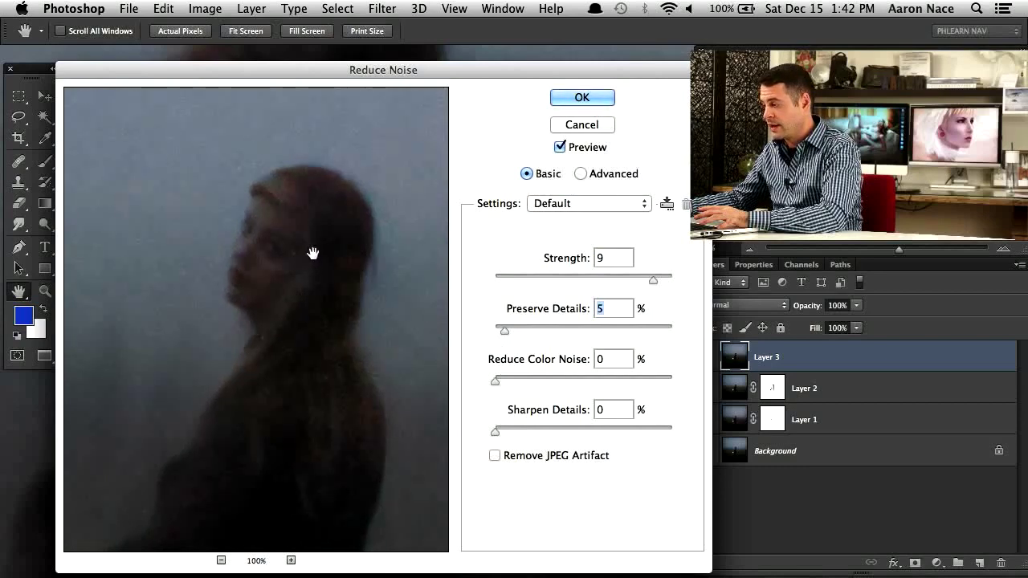
drag(649, 282, 644, 281)
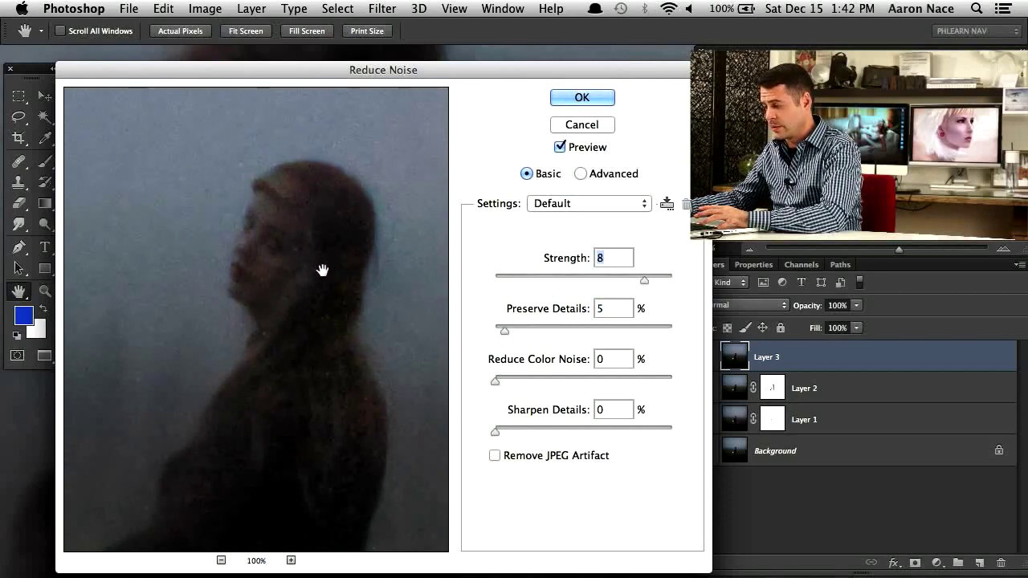
drag(321, 259, 322, 247)
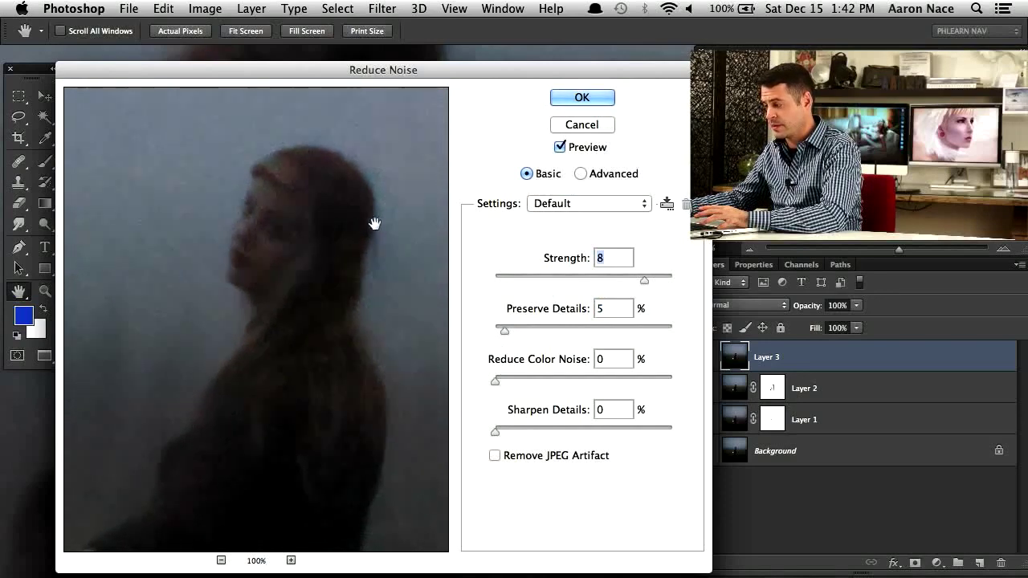
click(596, 100)
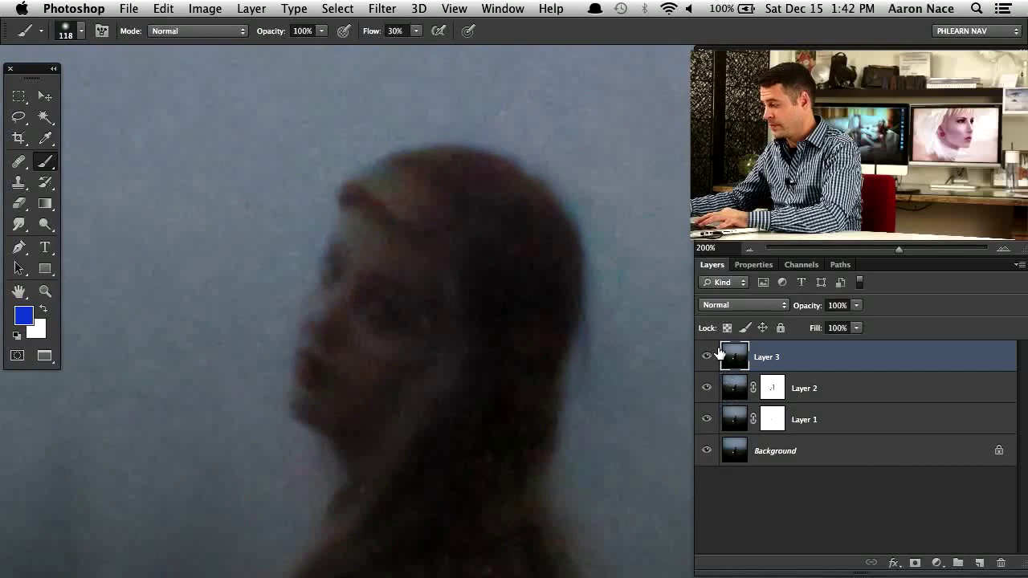
key(super+minus)
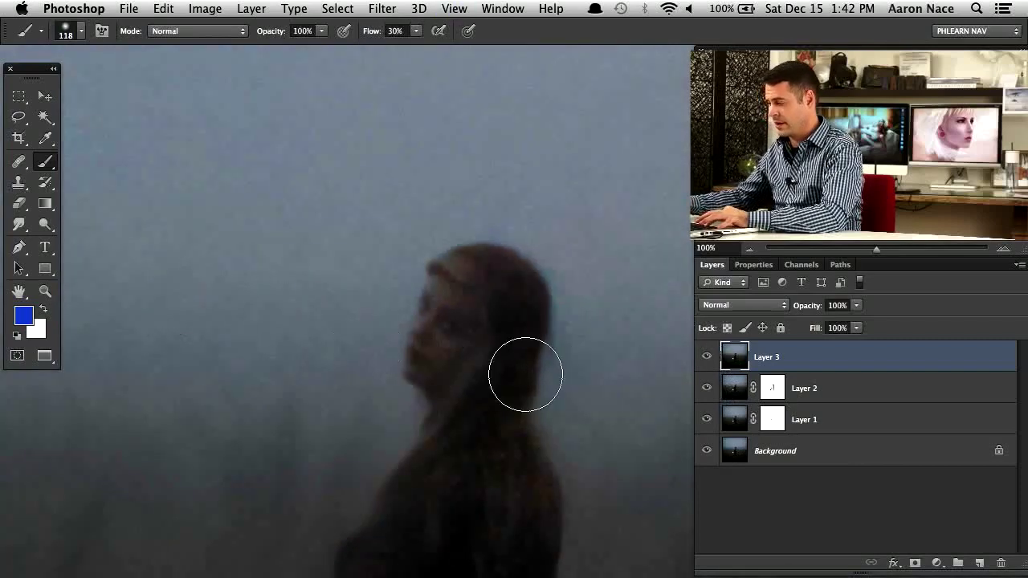
scroll(546, 366, down, 2)
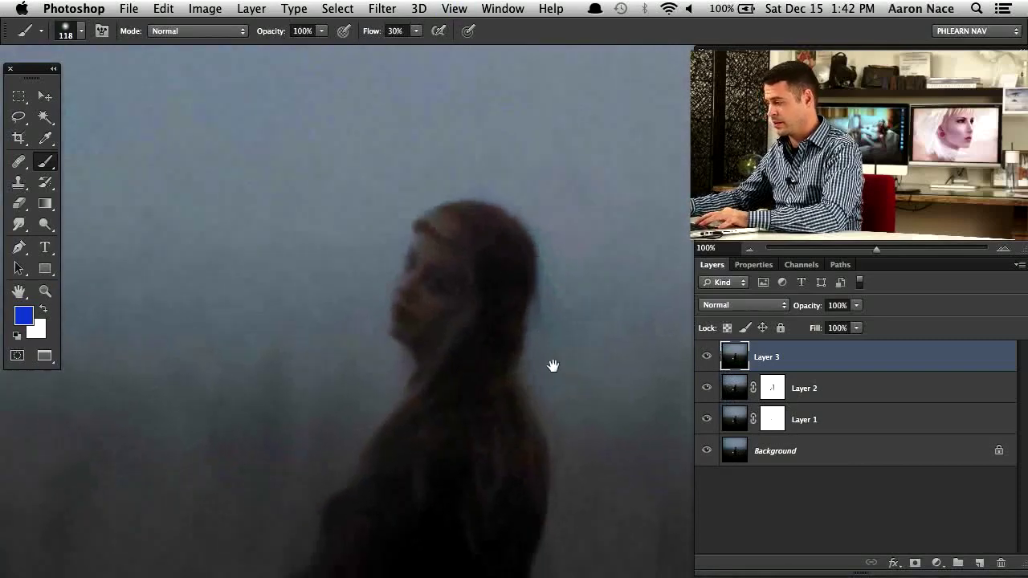
click(707, 358)
click(708, 358)
click(707, 358)
click(708, 358)
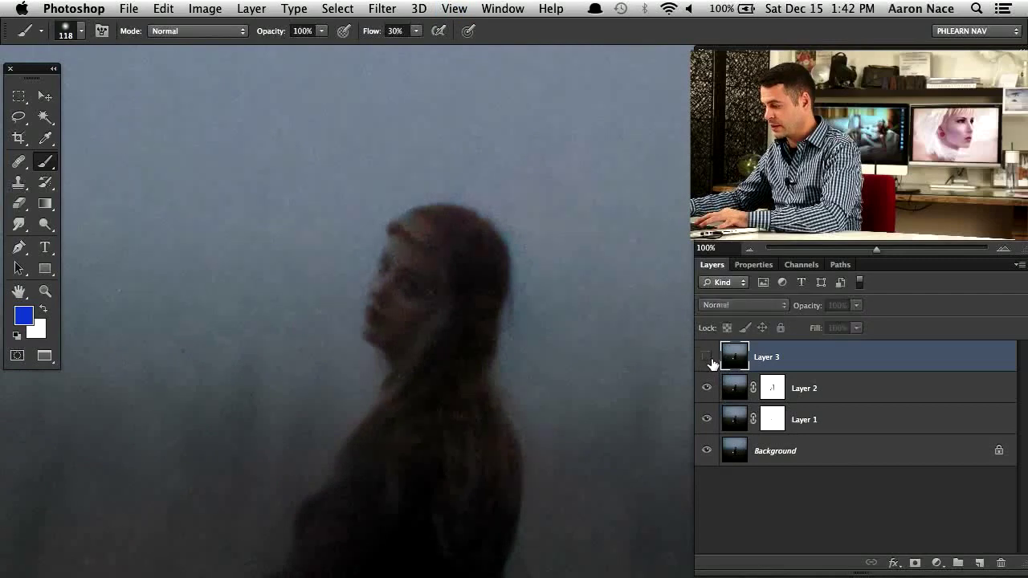
click(708, 358)
click(708, 359)
click(707, 358)
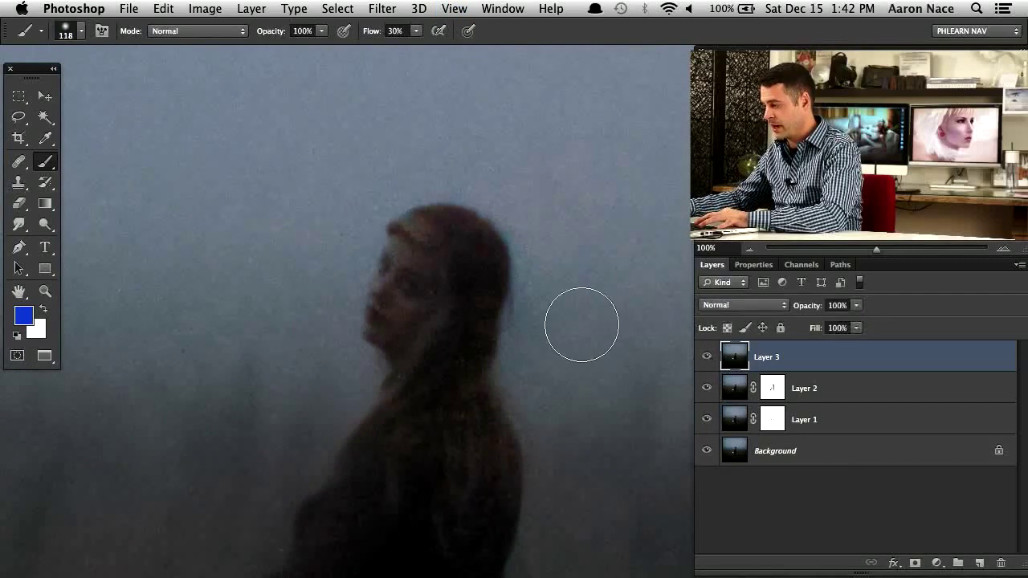
key(super+minus)
key(super+minus)
key(super+minus)
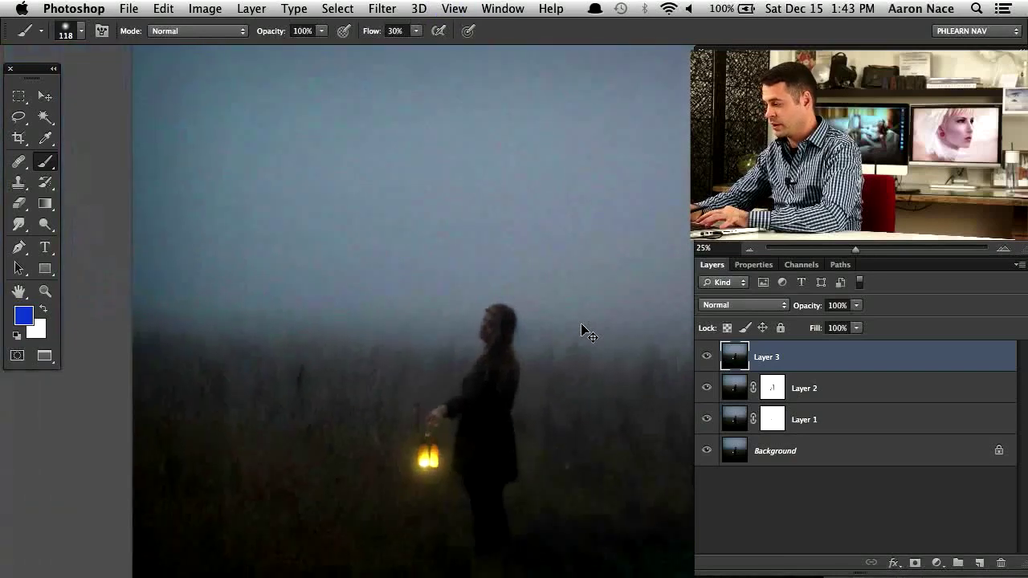
key(super+minus)
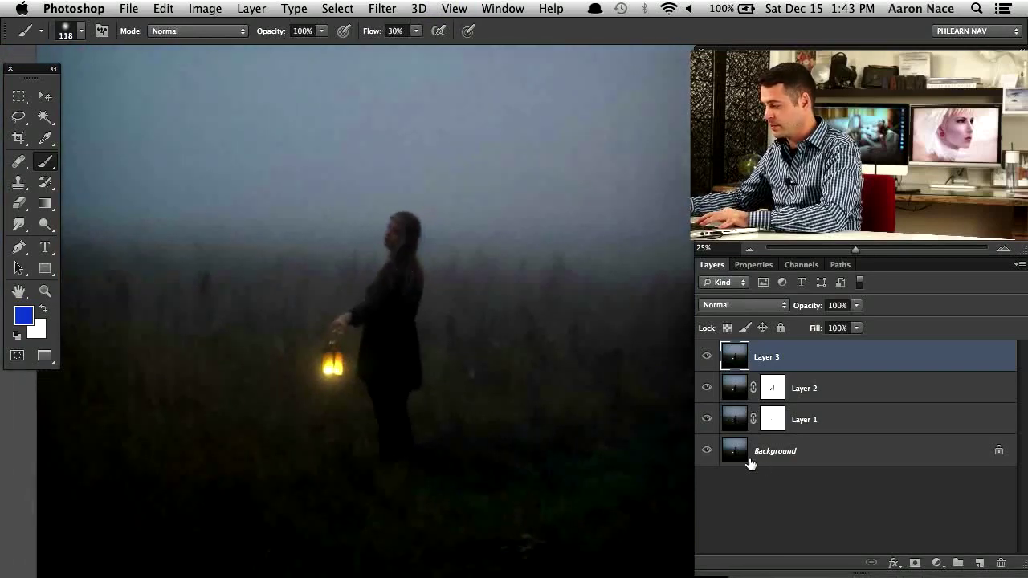
alt+click(706, 452)
alt+click(707, 452)
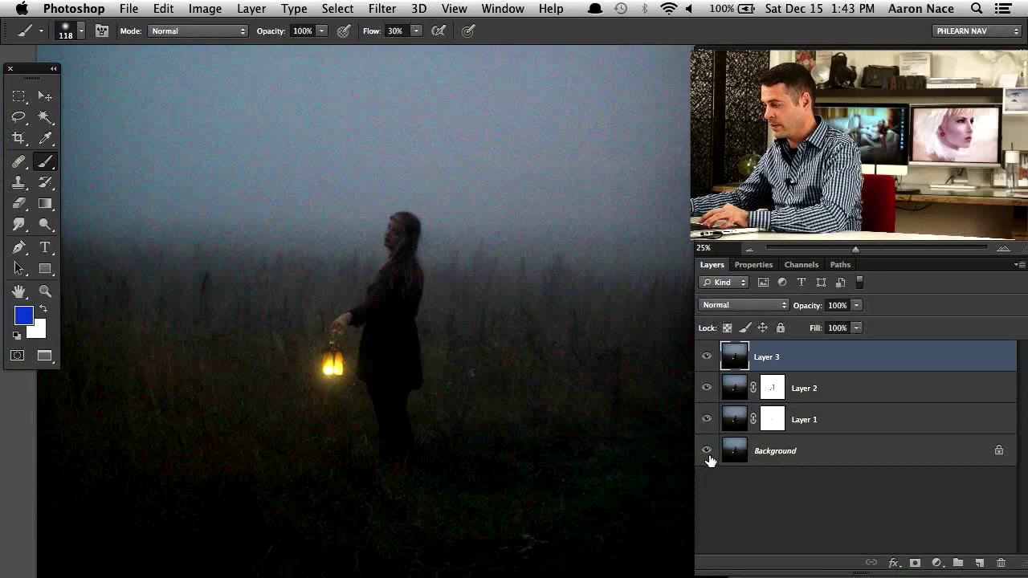
alt+click(707, 452)
alt+click(706, 452)
alt+click(708, 457)
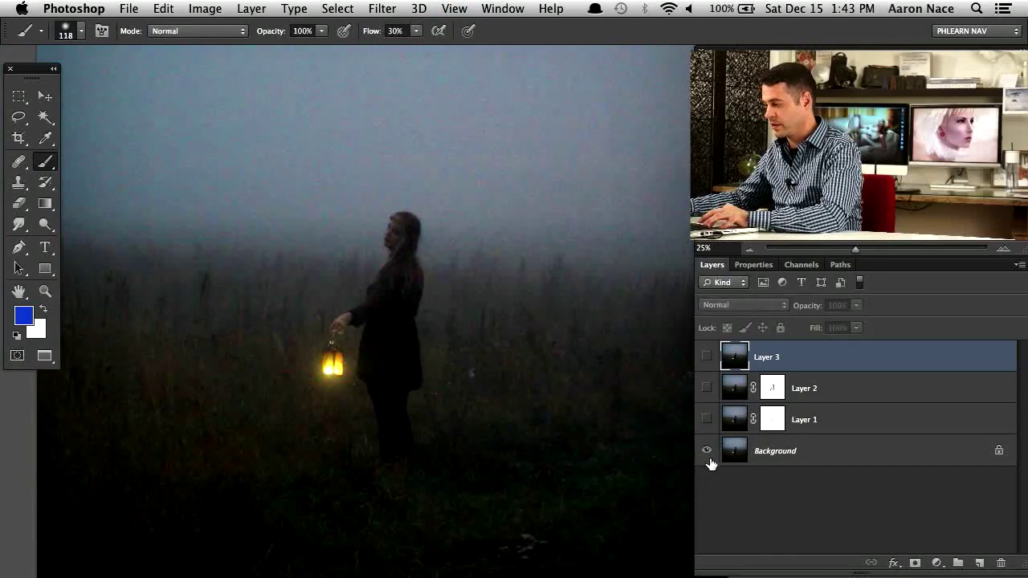
alt+click(709, 459)
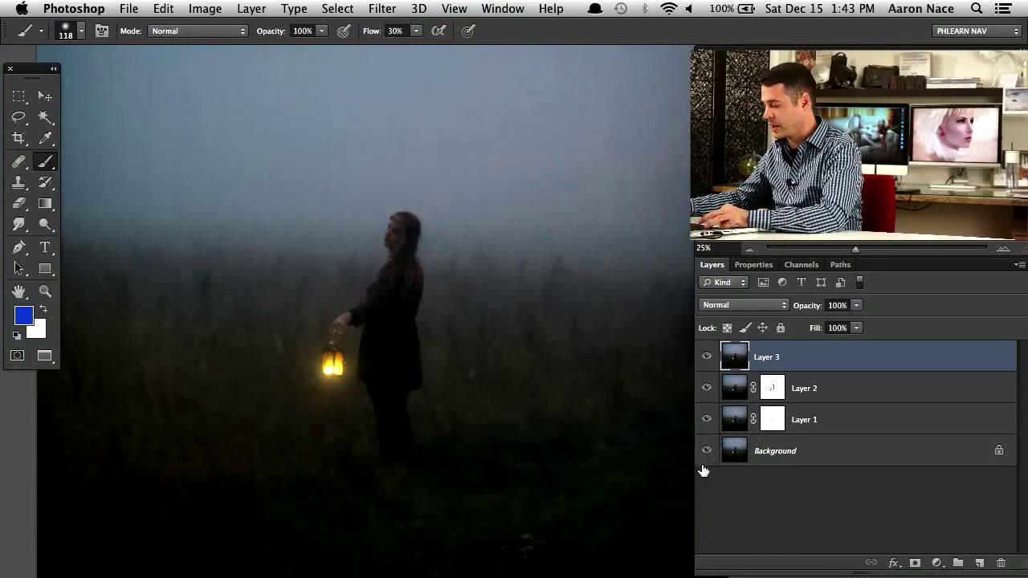
alt+click(706, 452)
alt+click(707, 456)
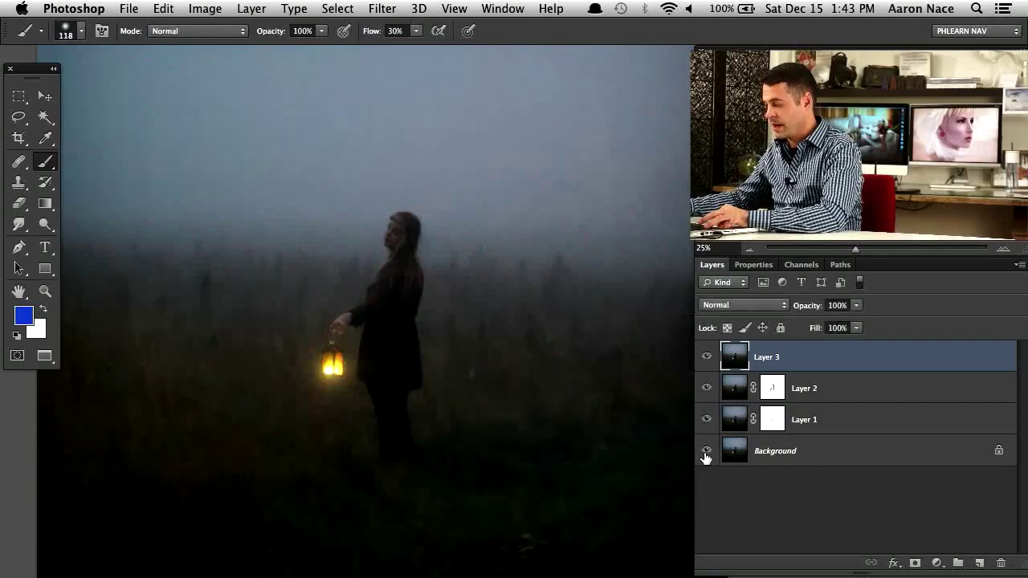
alt+click(706, 456)
alt+click(706, 456)
alt+click(705, 456)
alt+click(704, 456)
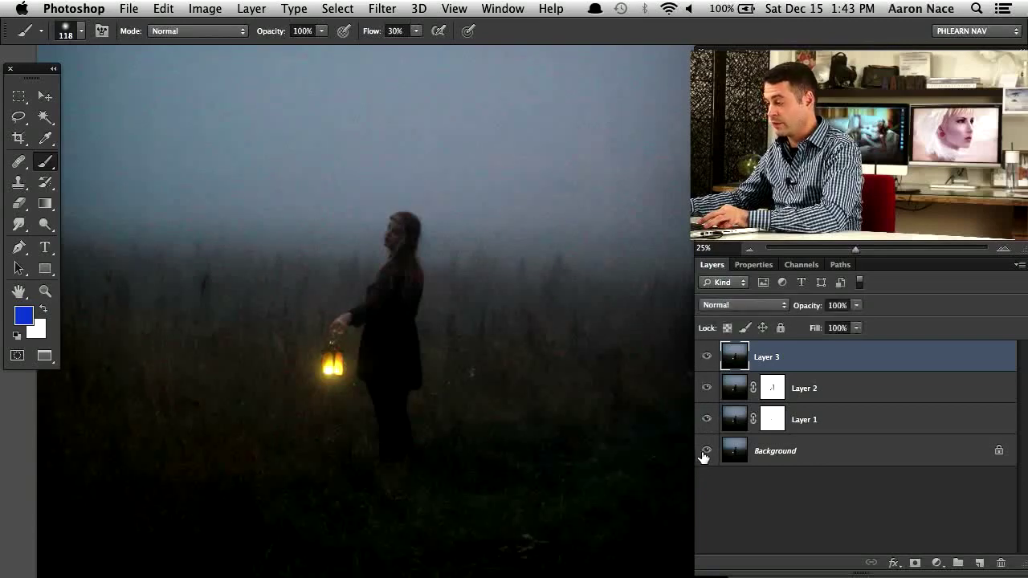
Select Layers 1, 2 and 3 together and group them into Group 1
key(super+plus)
key(super+plus)
key(super+plus)
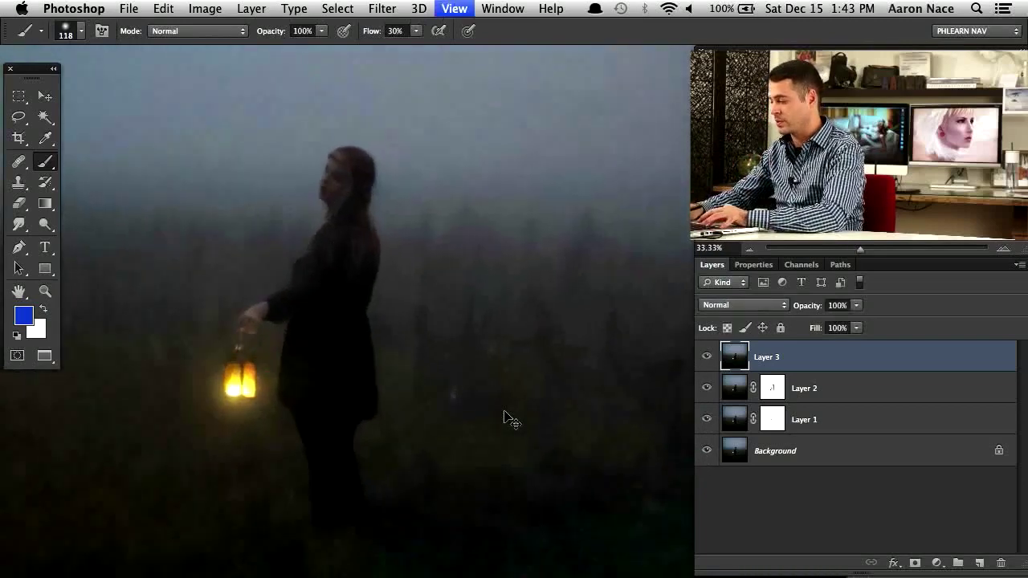
drag(156, 200, 722, 210)
scroll(551, 230, right, 3)
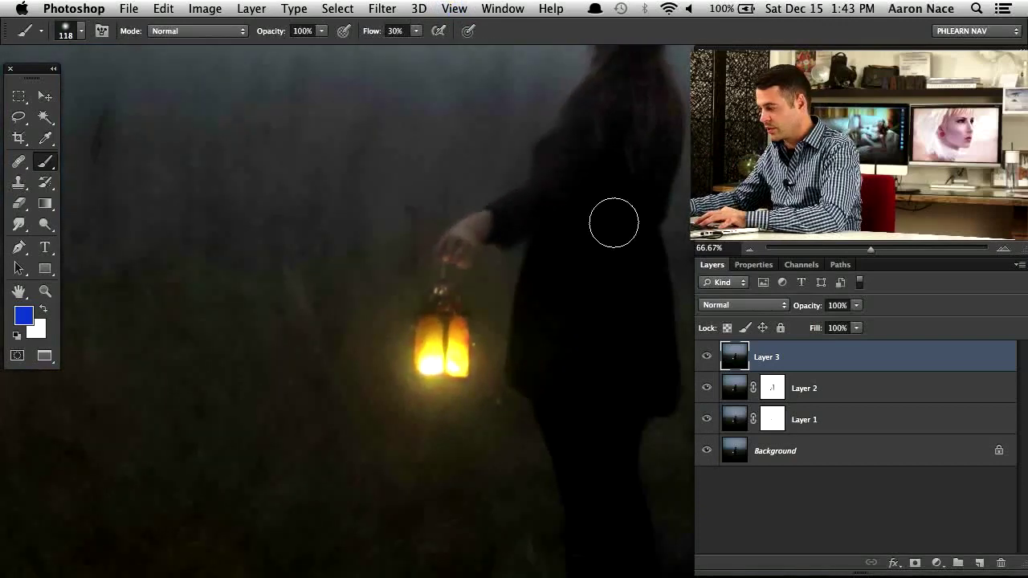
shift+click(834, 419)
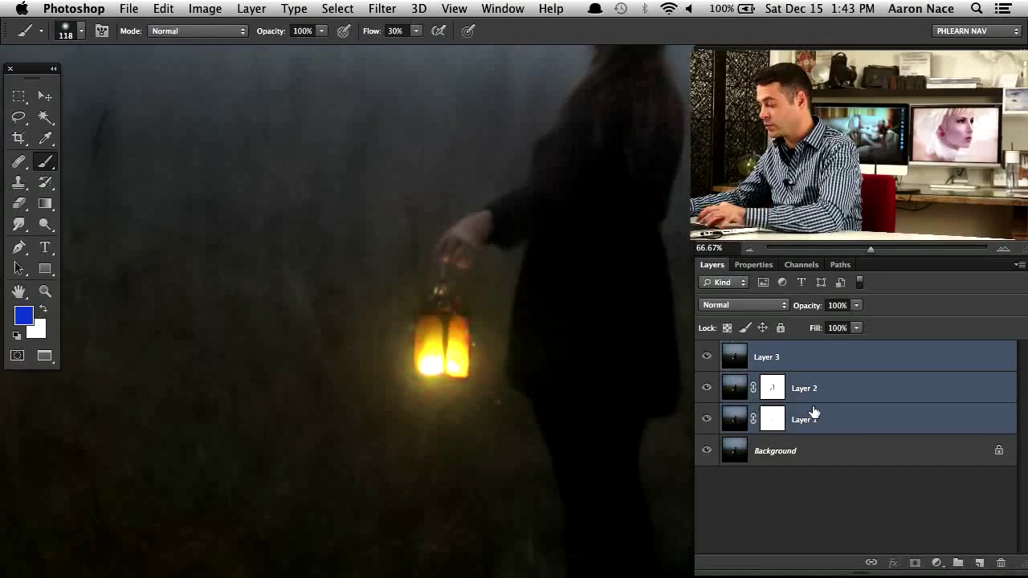
key(super+g)
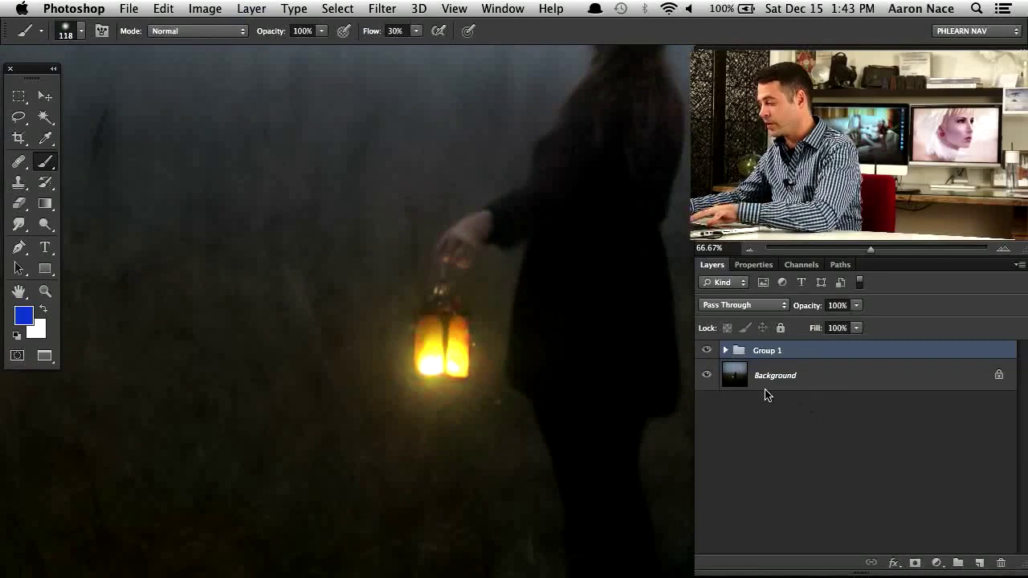
Compare the hand and lantern with Group 1 hidden and shown
click(707, 351)
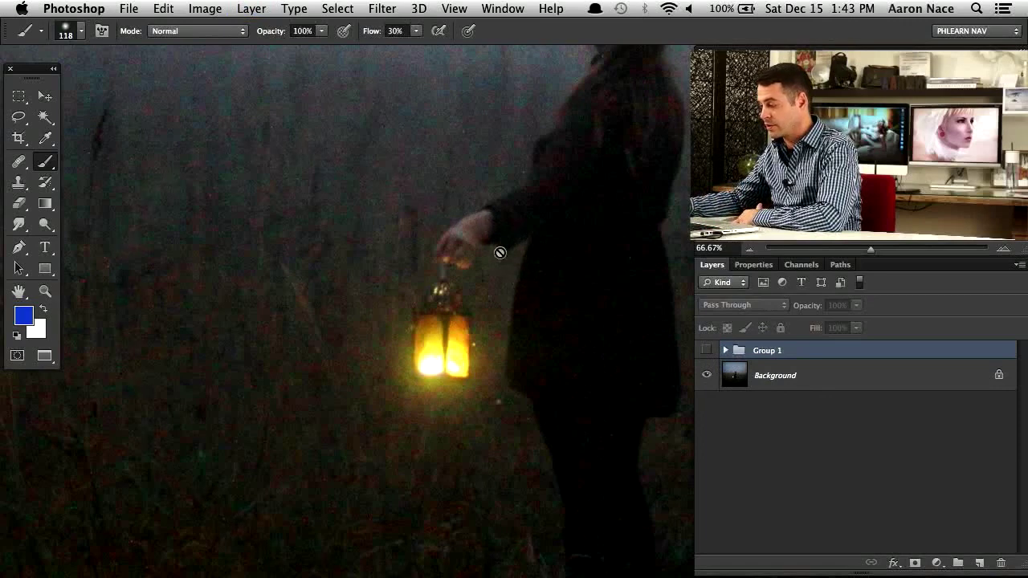
click(706, 352)
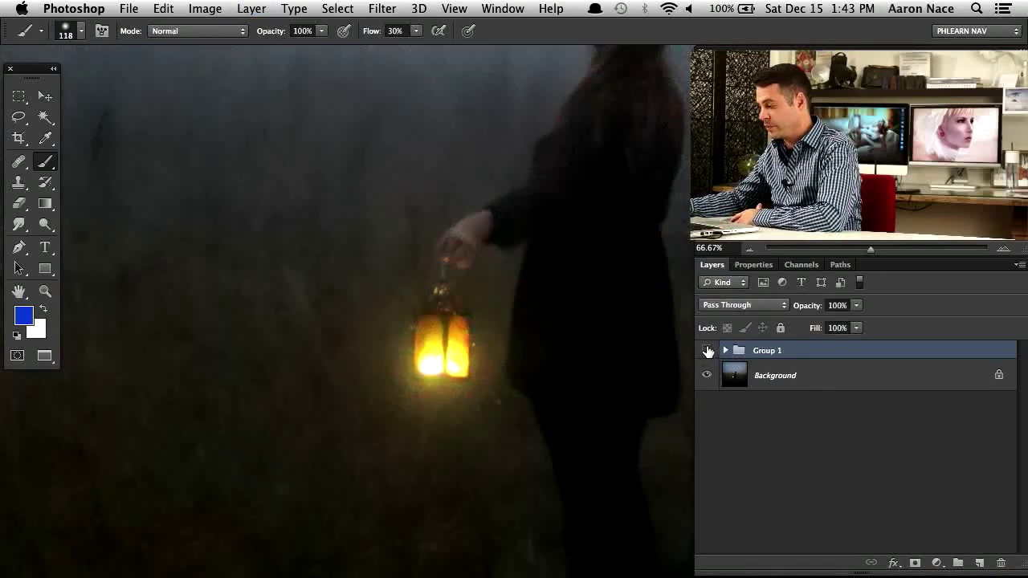
click(707, 351)
click(705, 353)
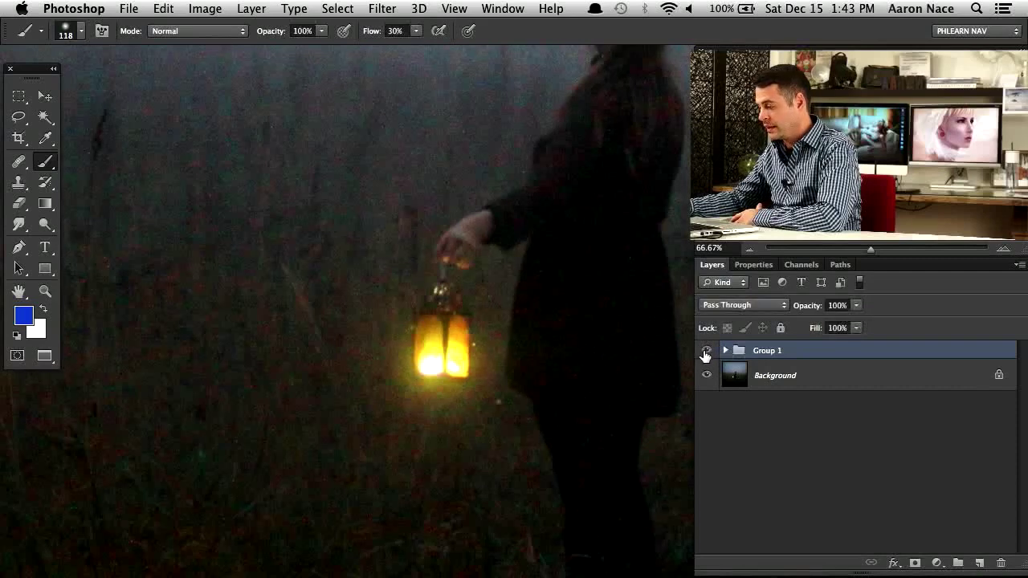
click(706, 353)
click(705, 353)
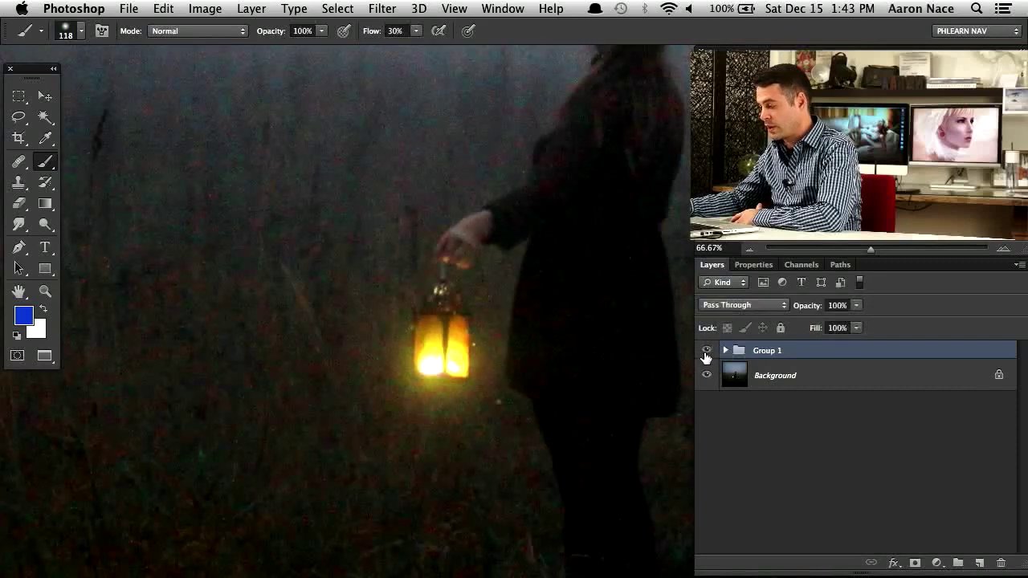
click(707, 353)
click(706, 352)
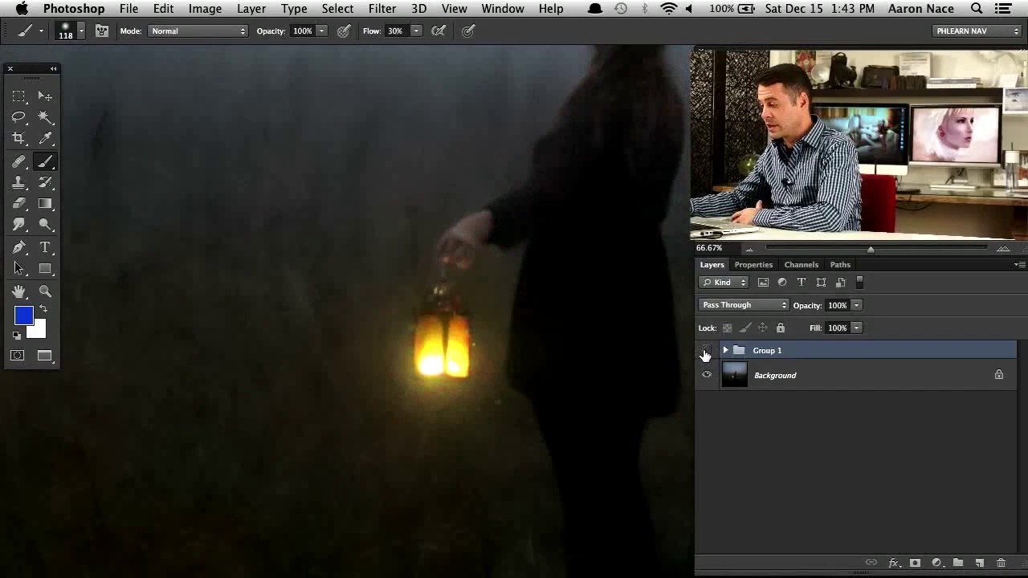
click(706, 352)
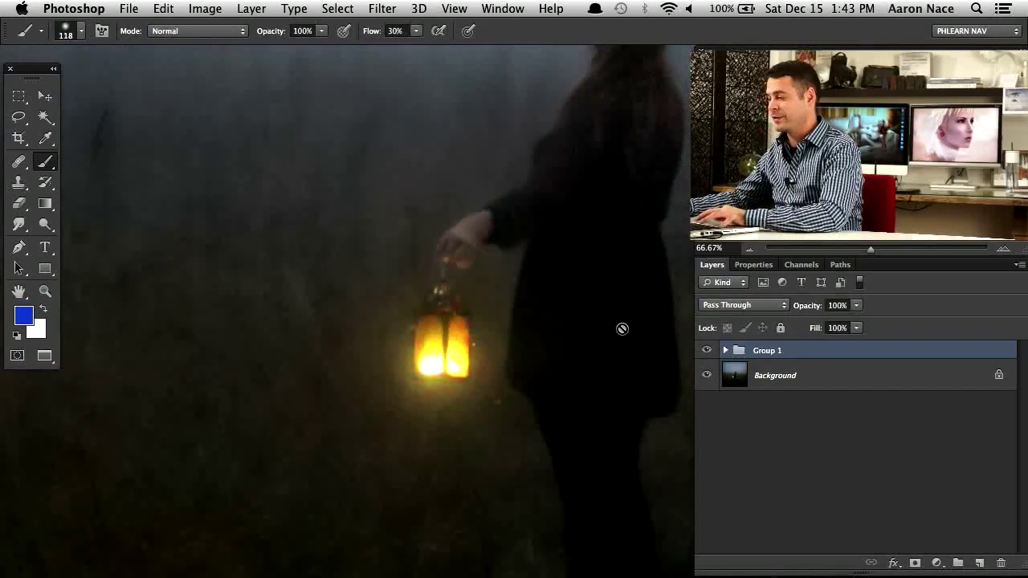
Compare the noise in the foggy sky with and without Group 1
drag(619, 329, 145, 346)
drag(546, 345, 567, 468)
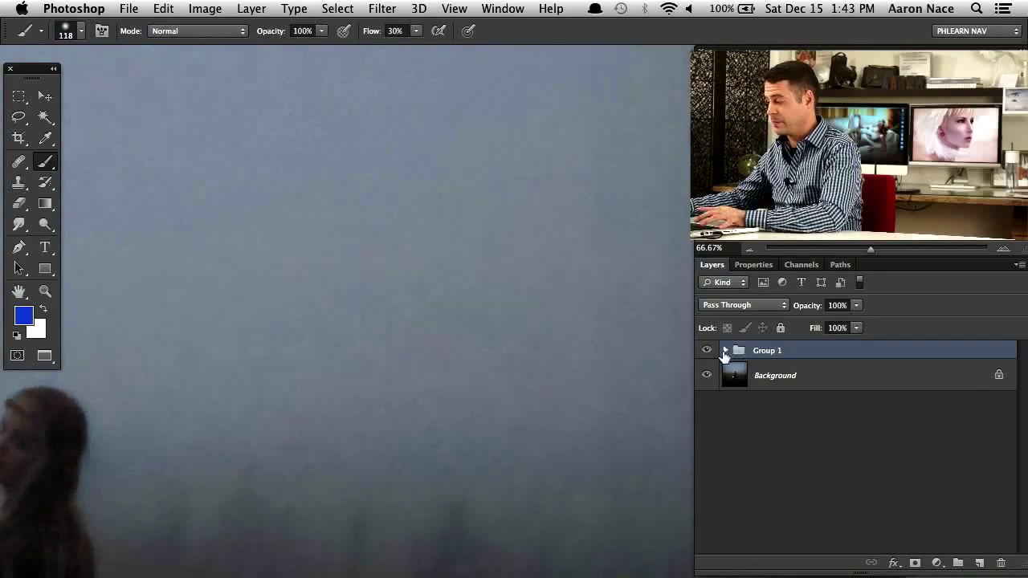
click(708, 351)
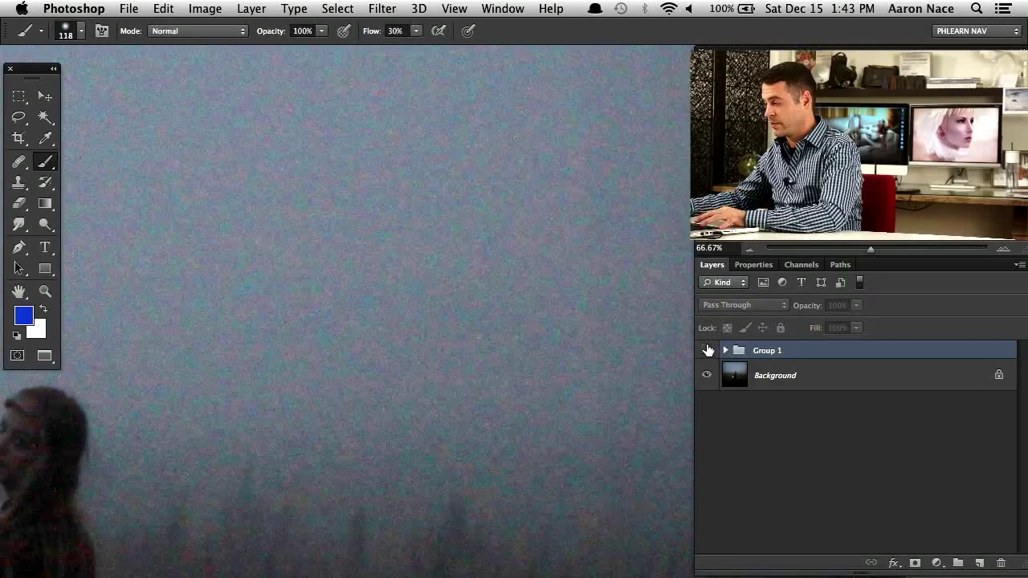
click(708, 351)
click(707, 351)
click(707, 350)
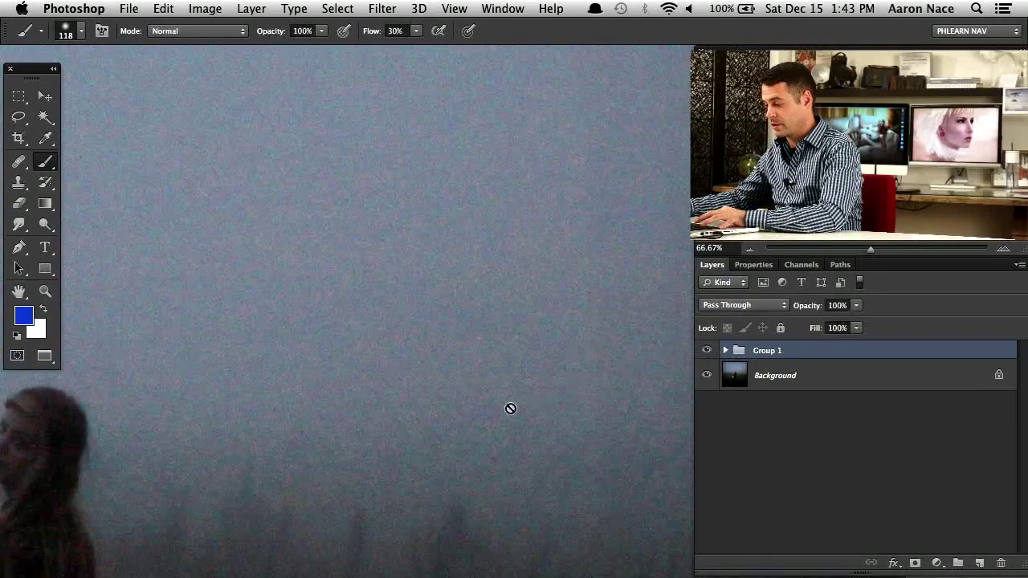
At 100% zoom, compare the woman's face with and without Group 1
key(super+1)
drag(471, 474, 496, 400)
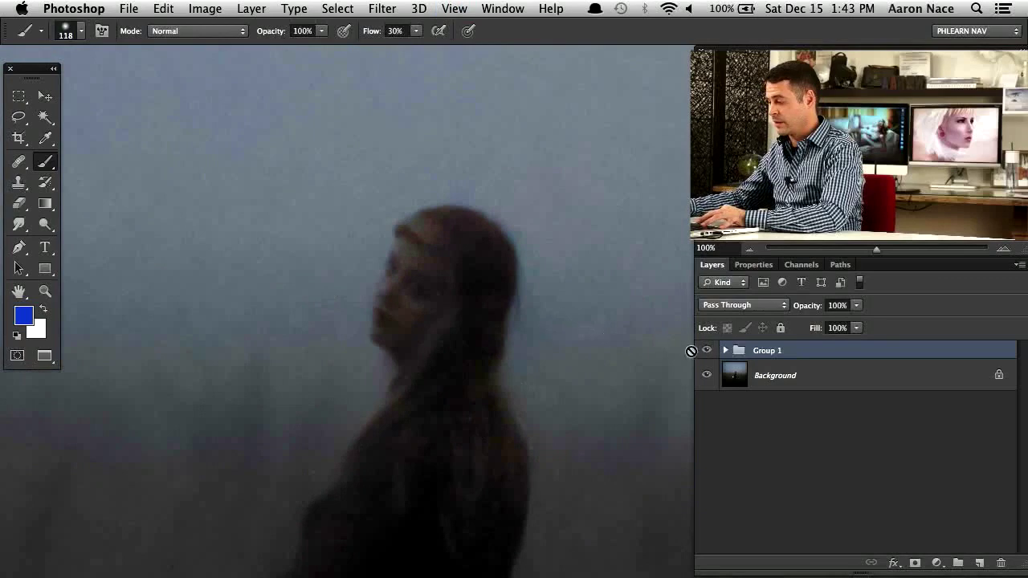
click(708, 350)
click(708, 351)
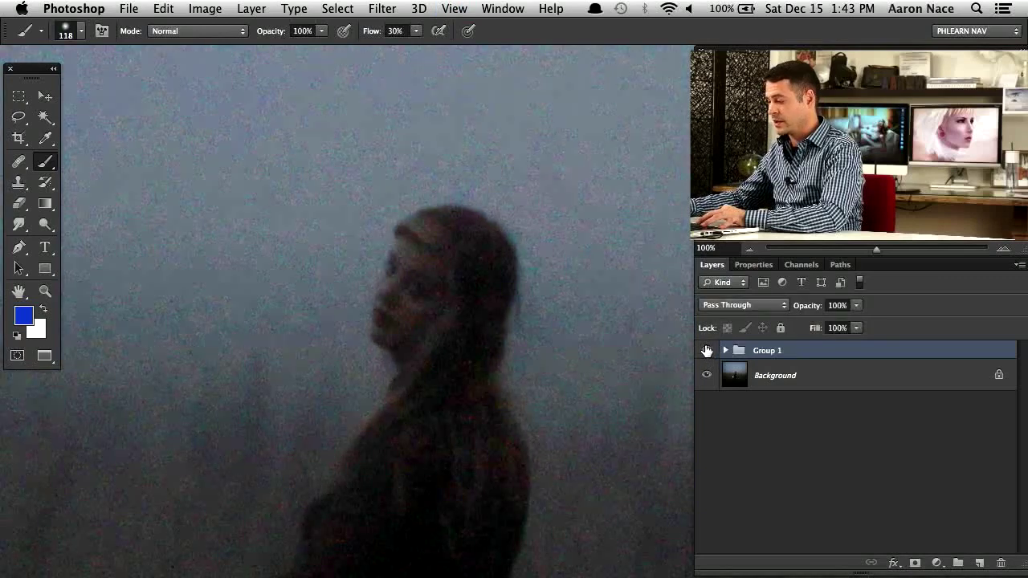
click(706, 350)
Add a white layer mask to Group 1 and set up a small black brush
click(706, 350)
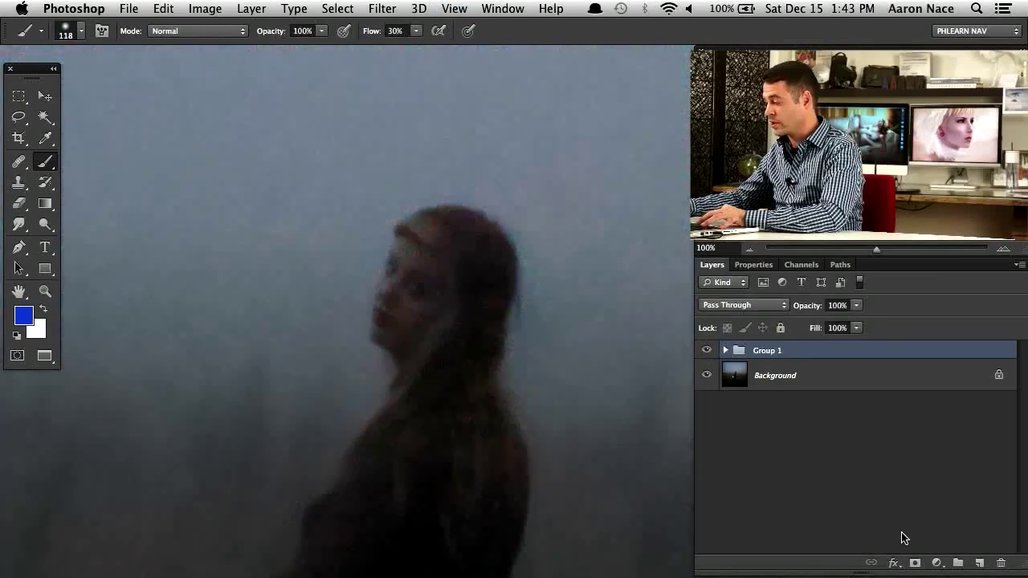
click(914, 564)
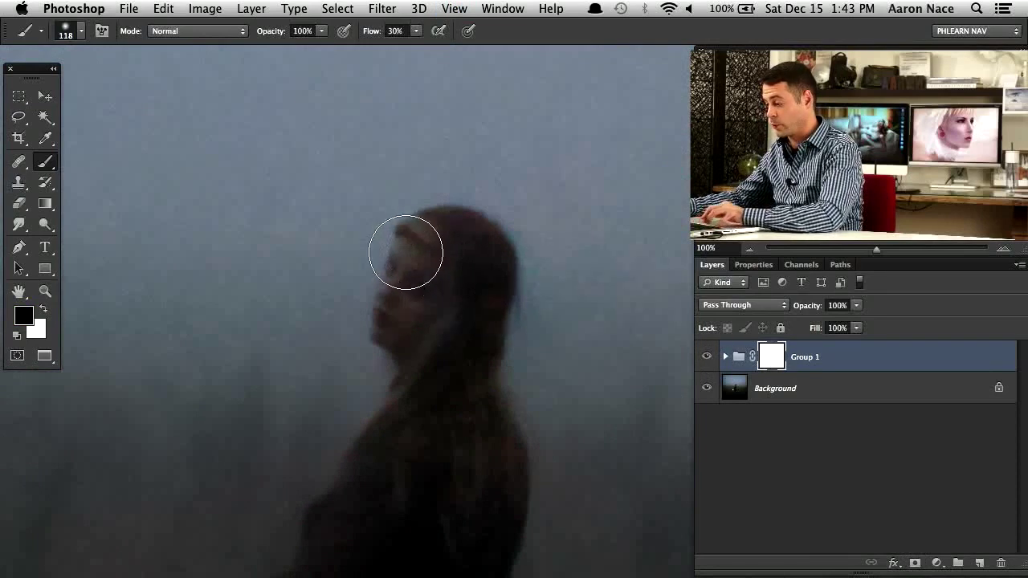
drag(413, 256, 372, 262)
key(x)
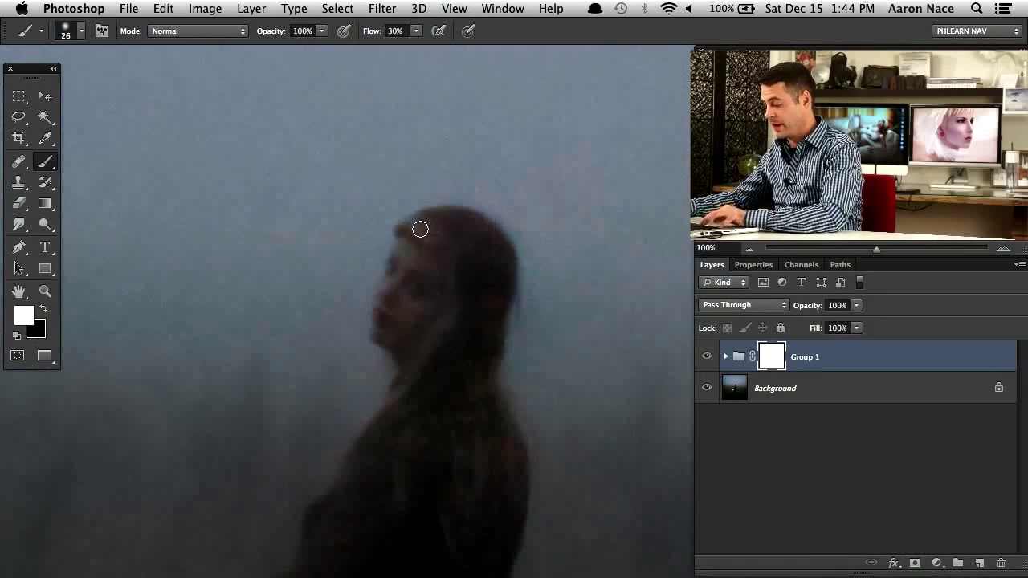
key(x)
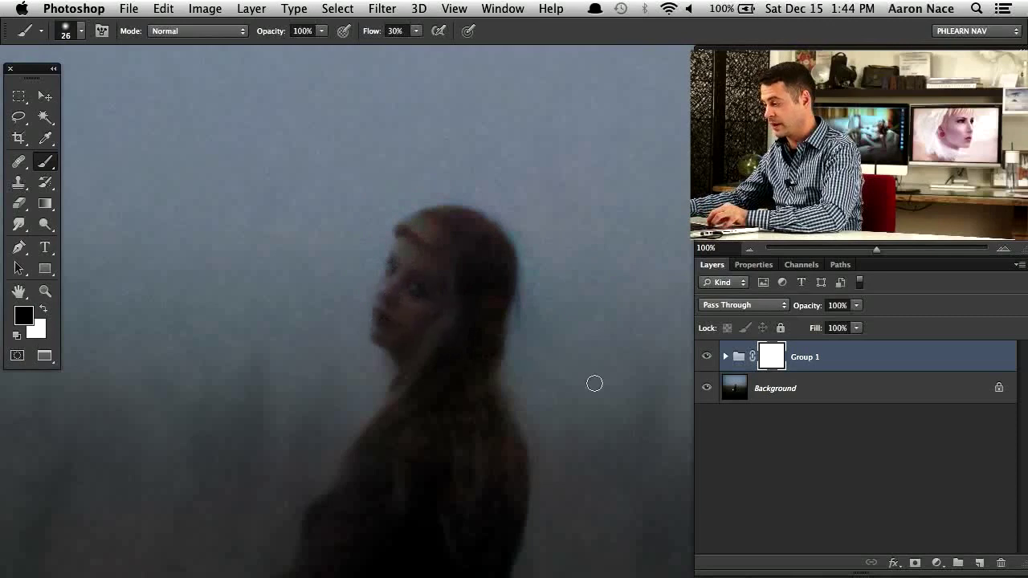
At 50% zoom, compare the lantern scene with Group 1 hidden and shown
click(706, 356)
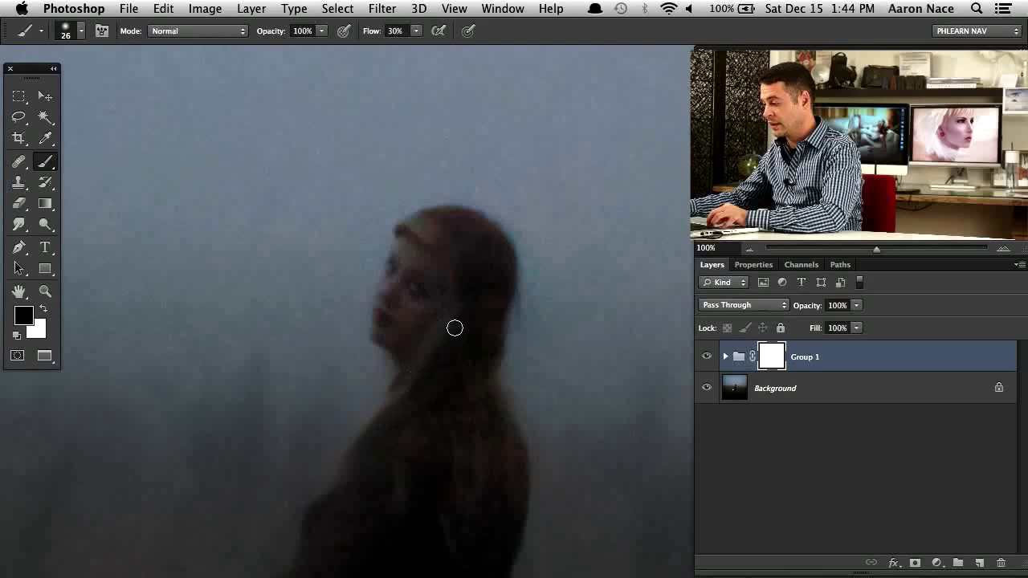
key(super+minus)
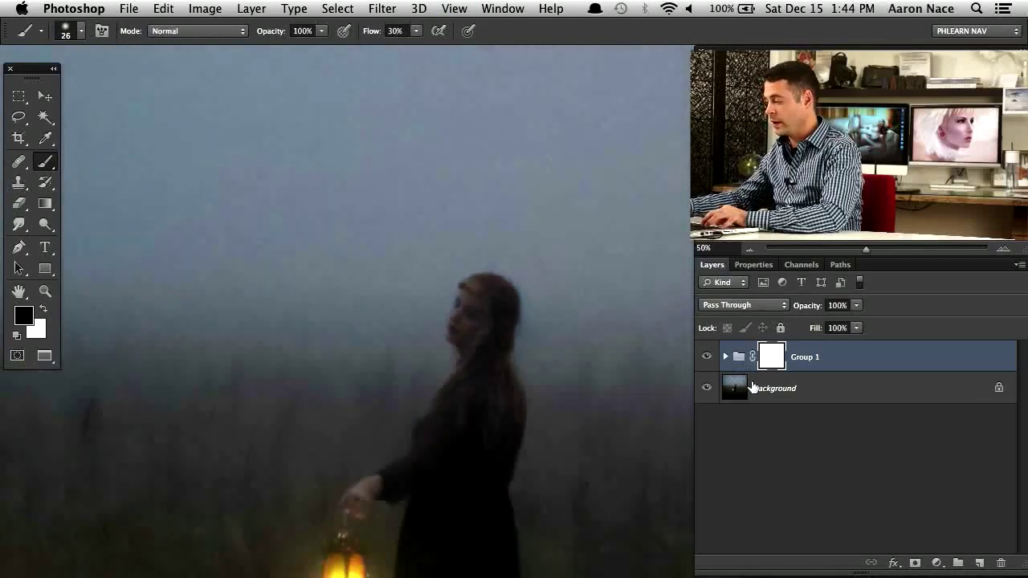
click(708, 358)
click(712, 363)
click(713, 363)
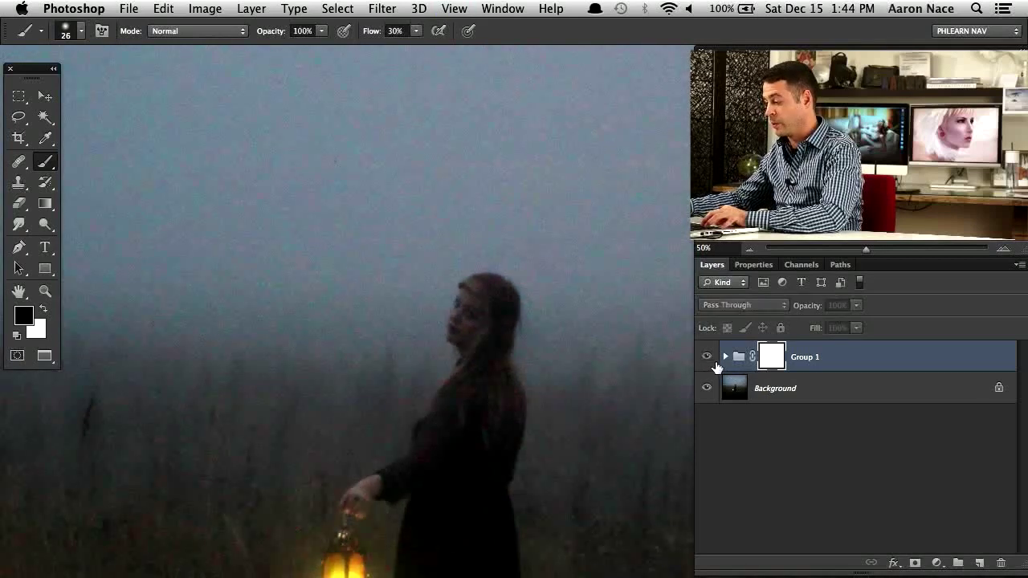
click(712, 363)
click(713, 363)
scroll(409, 280, down, 5)
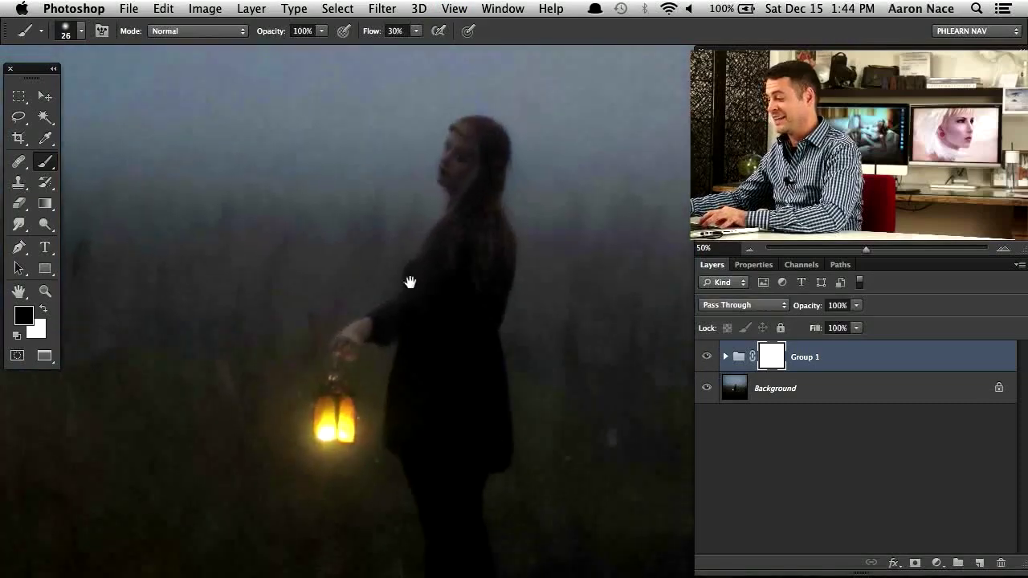
key(super+minus)
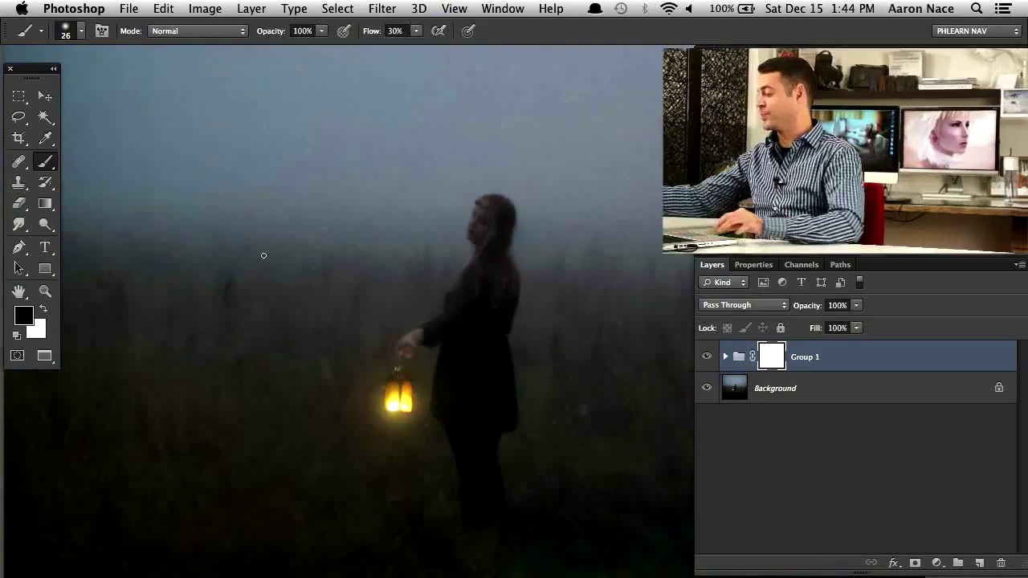